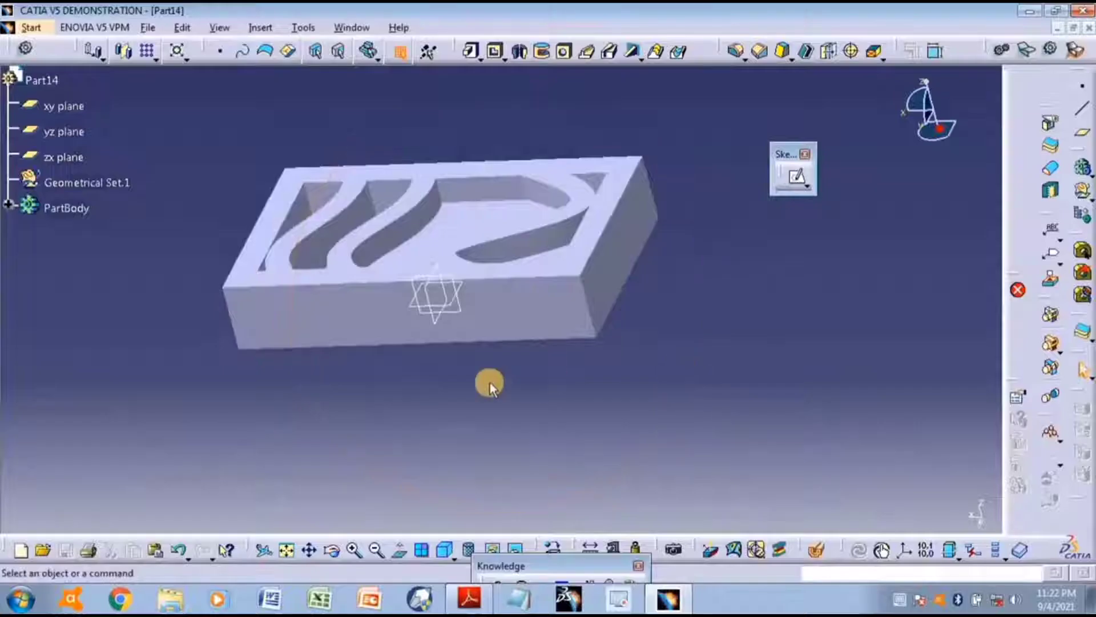
- Glance at the CATIA part, then bring up the training PDF at the Stiffener page
mouse_move(489, 384)
middle_mouse_down()
mouse_move(428, 435)
mouse_move(451, 334)
middle_mouse_up()
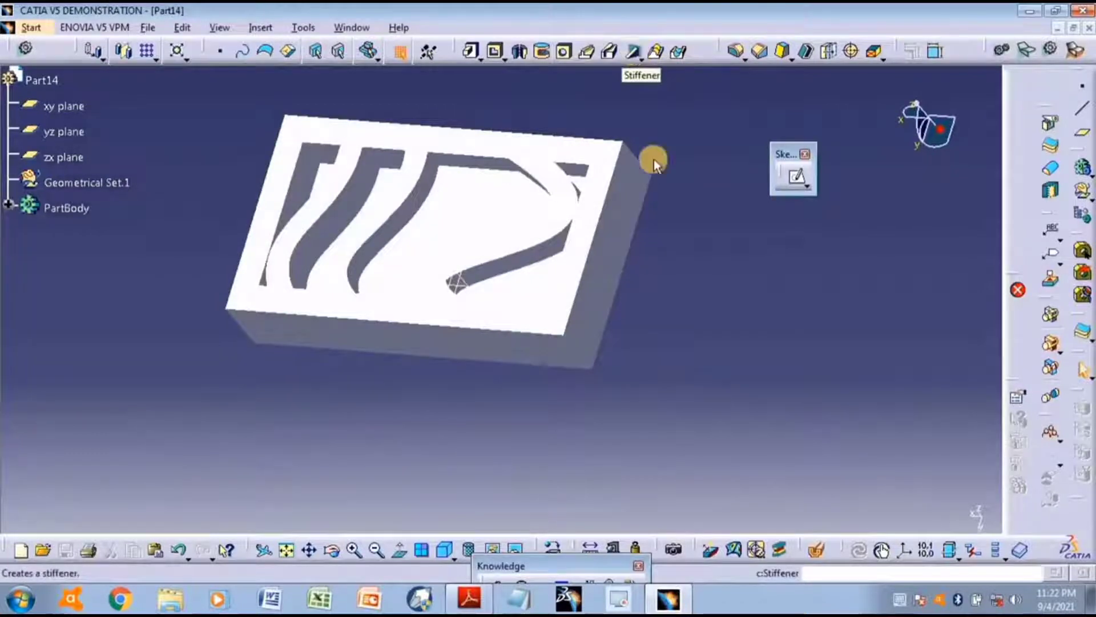
left_click(470, 599)
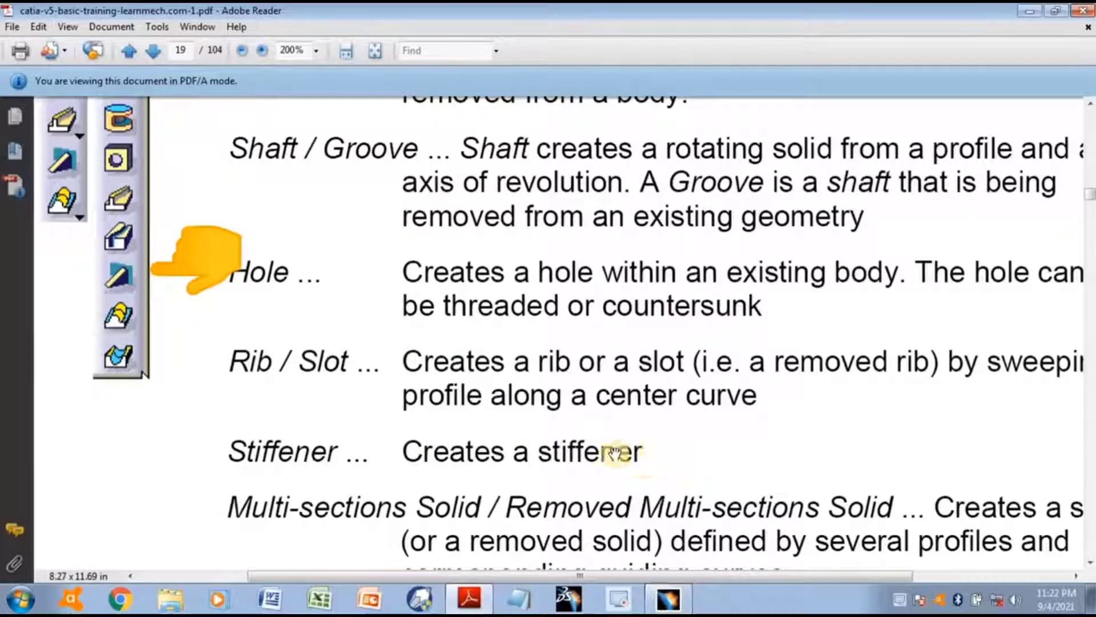
- Highlight the Stiffener description line in the PDF, then return to the CATIA part
right_click(643, 448)
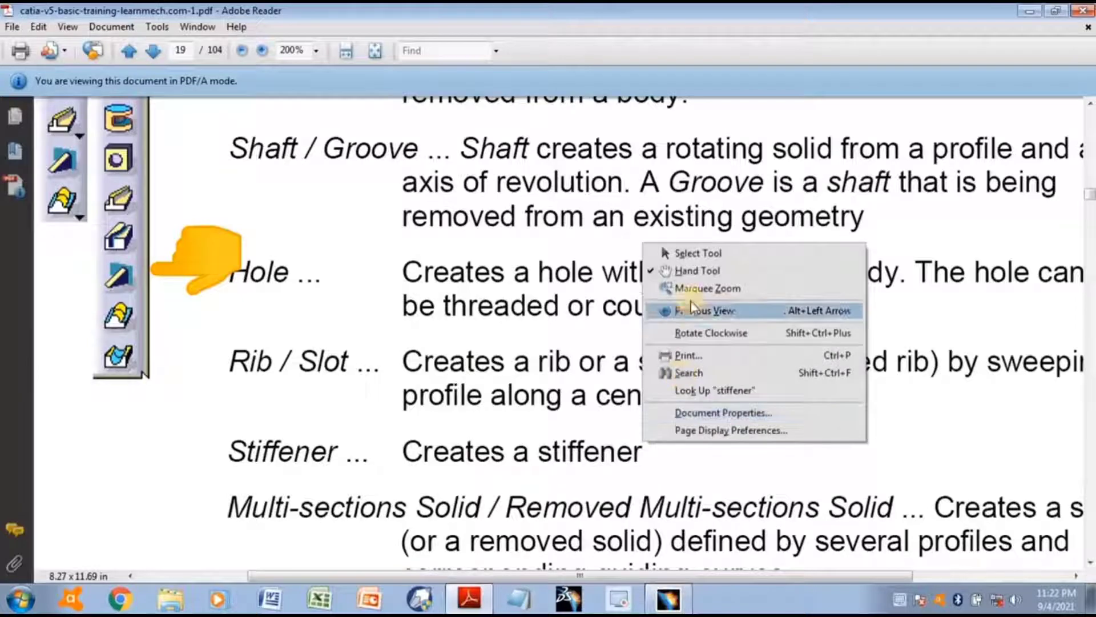
left_click(685, 253)
left_click_drag(643, 454, 251, 435)
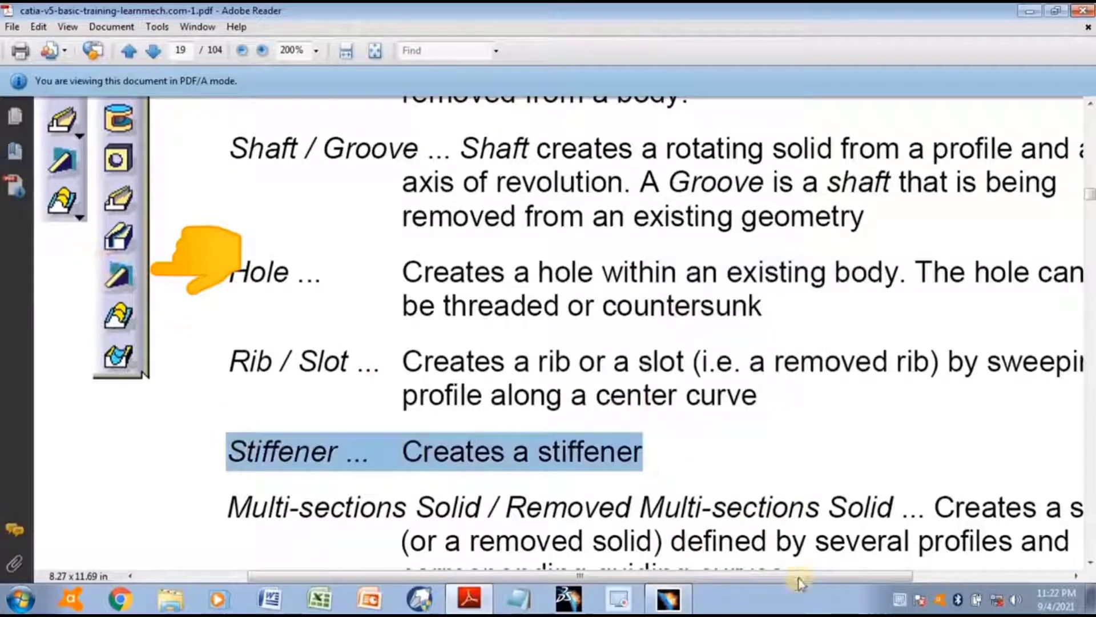
left_click(668, 599)
mouse_move(677, 331)
middle_mouse_down()
mouse_move(634, 367)
mouse_move(324, 298)
mouse_move(582, 296)
mouse_move(434, 313)
mouse_move(450, 385)
mouse_move(513, 352)
middle_mouse_up()
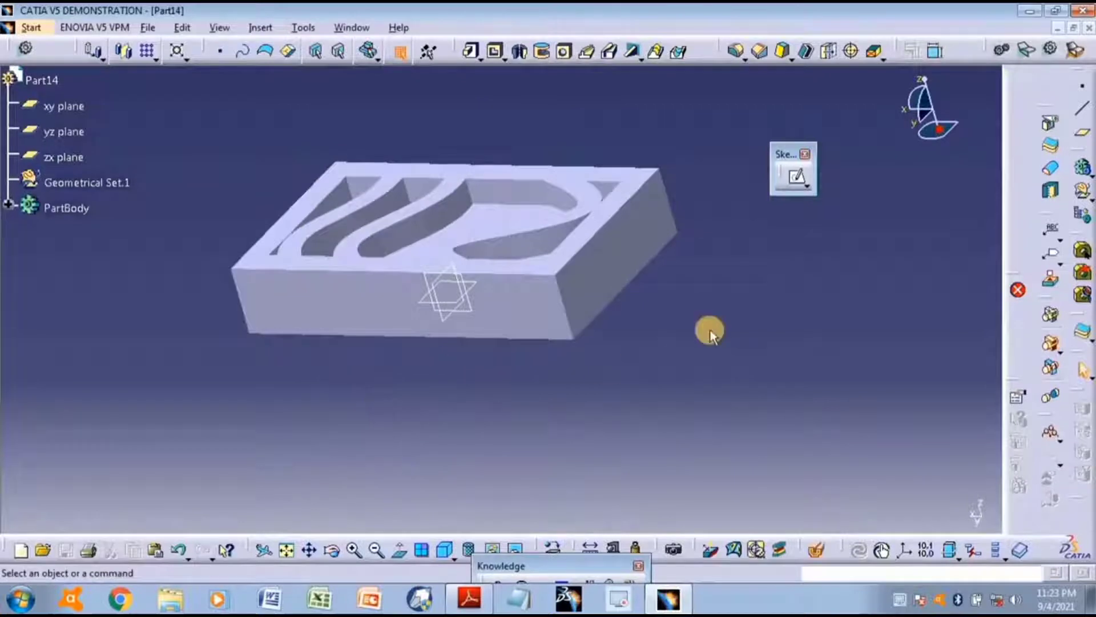
- Start a new Part Design part, Part15
mouse_move(710, 330)
middle_mouse_down()
mouse_move(624, 412)
mouse_move(463, 453)
mouse_move(808, 386)
mouse_move(455, 460)
mouse_move(609, 357)
mouse_move(470, 245)
middle_mouse_up()
middle_click_drag(490, 350, 474, 274)
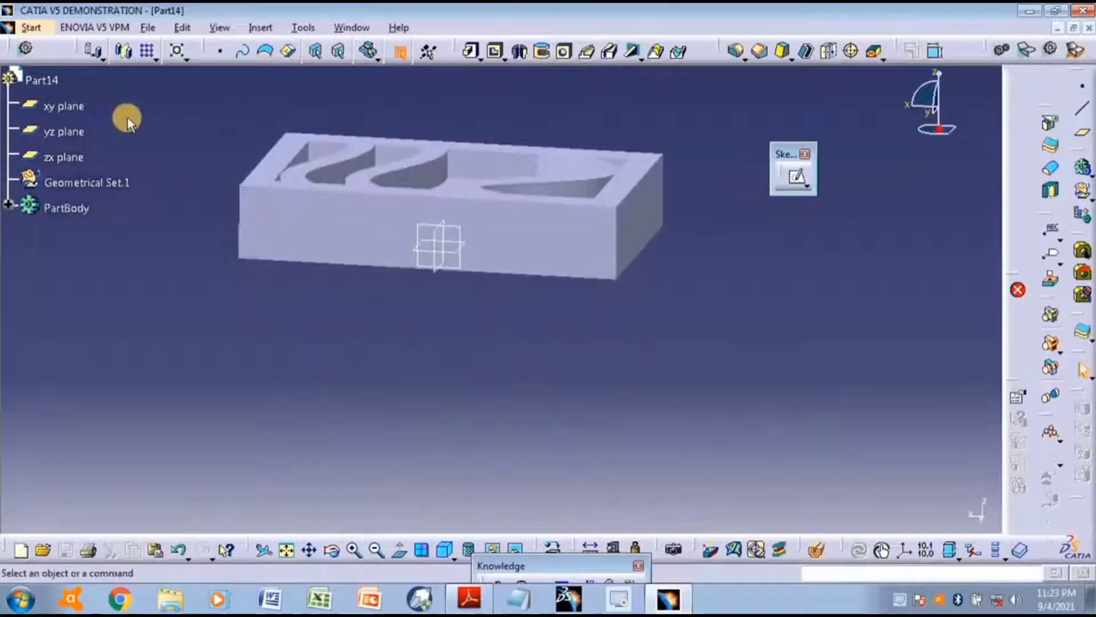
left_click(41, 27)
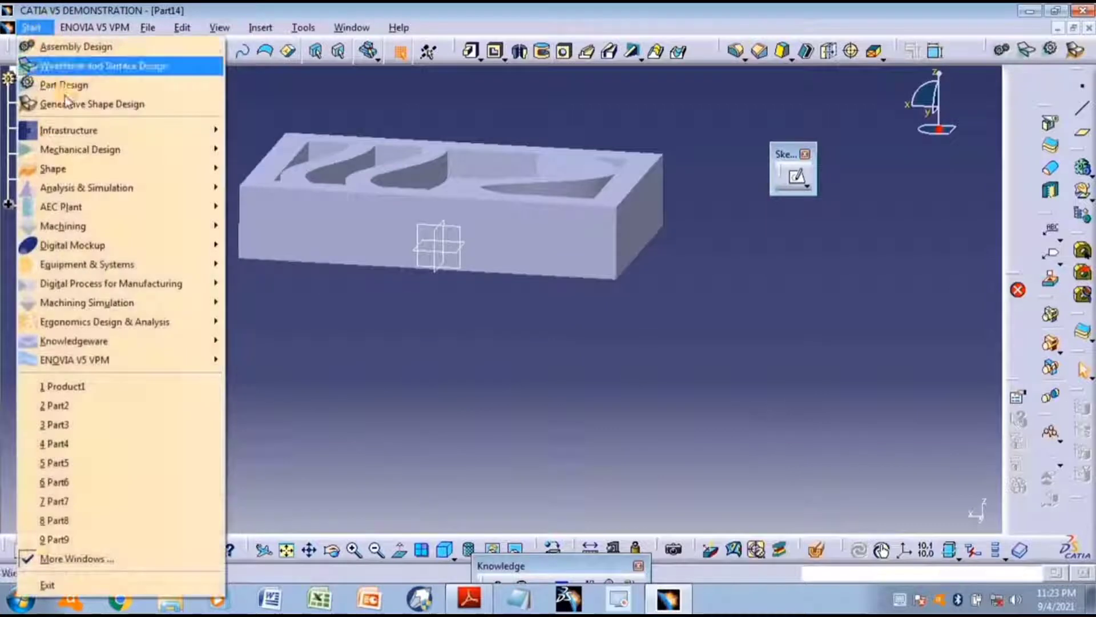
left_click(100, 85)
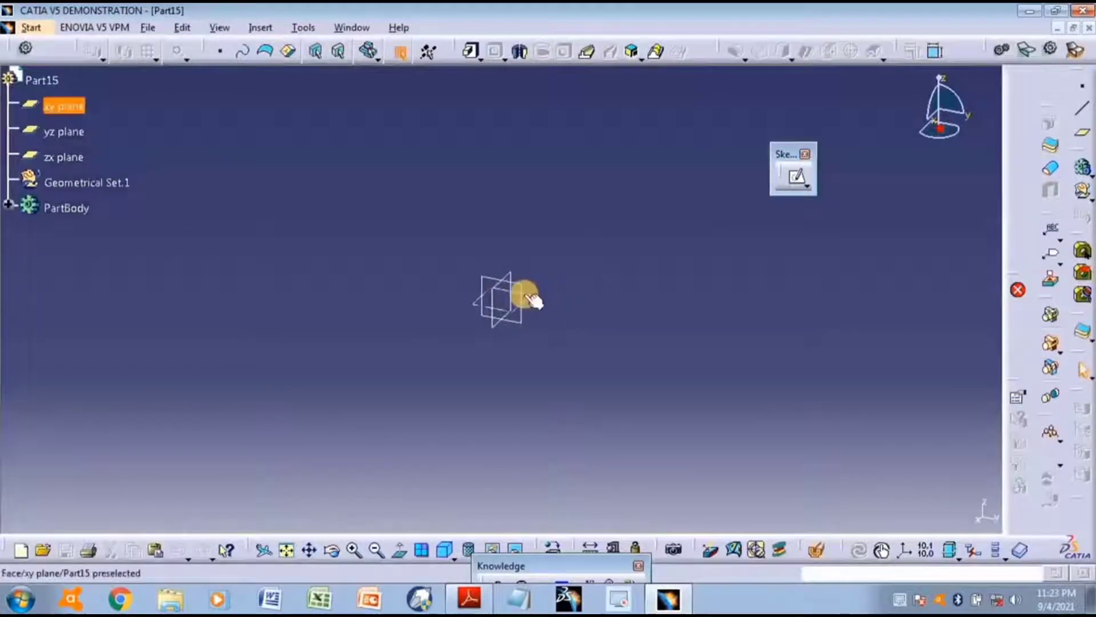
- Sketch a rectangle around the origin on the xy plane and exit the sketch
left_click(537, 300)
left_click(795, 177)
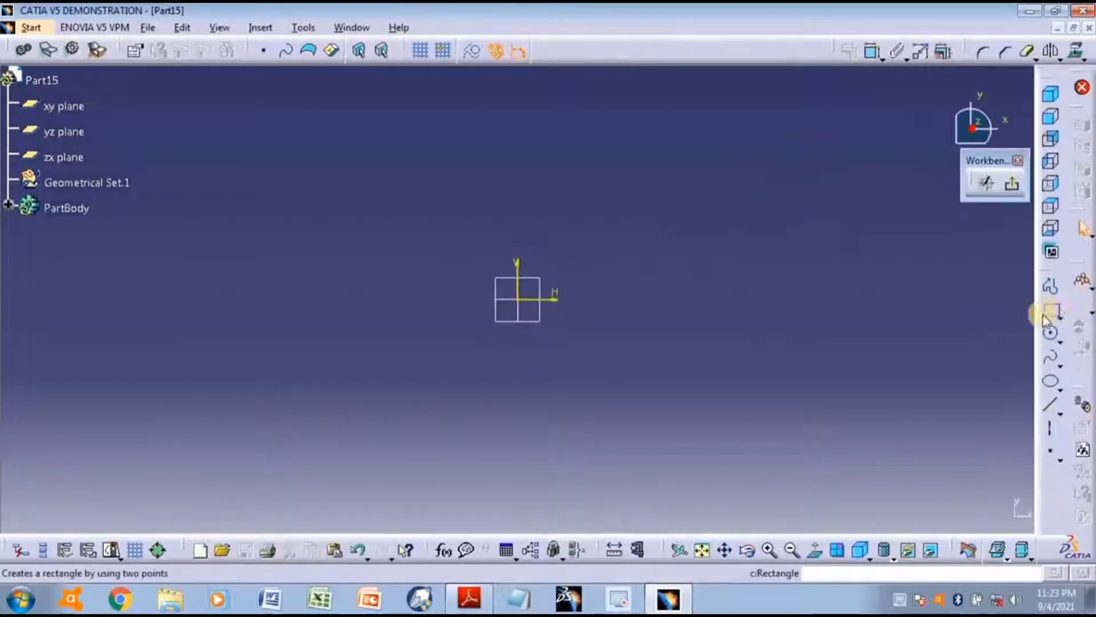
left_click(1045, 310)
left_click(434, 240)
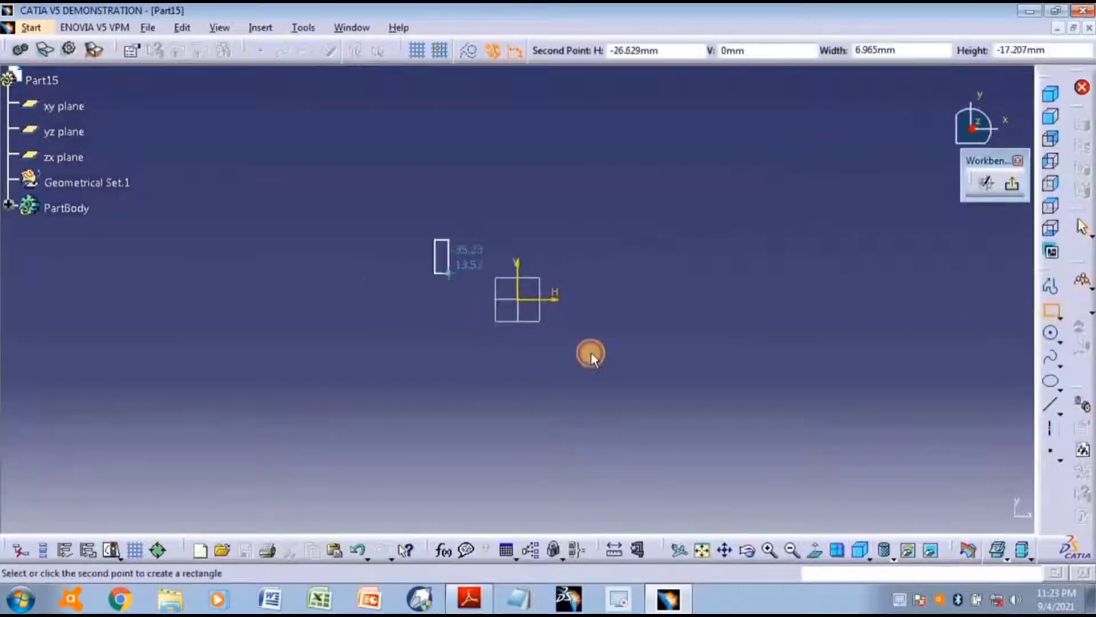
left_click(716, 362)
left_click(1012, 184)
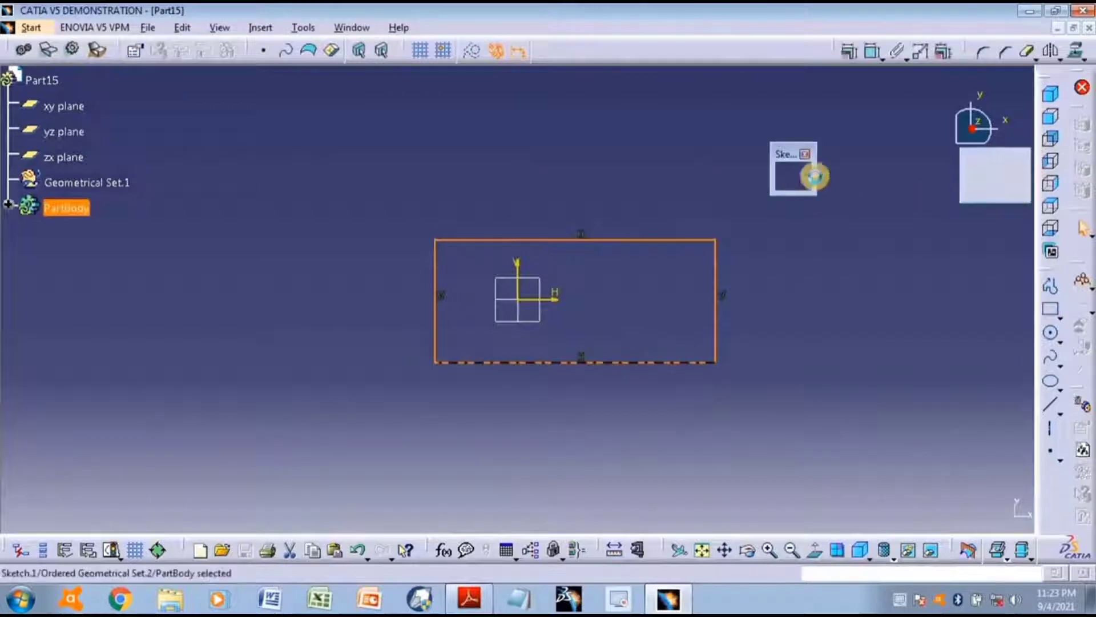
- Preview a 26mm pad of the rectangle sketch
left_click(471, 56)
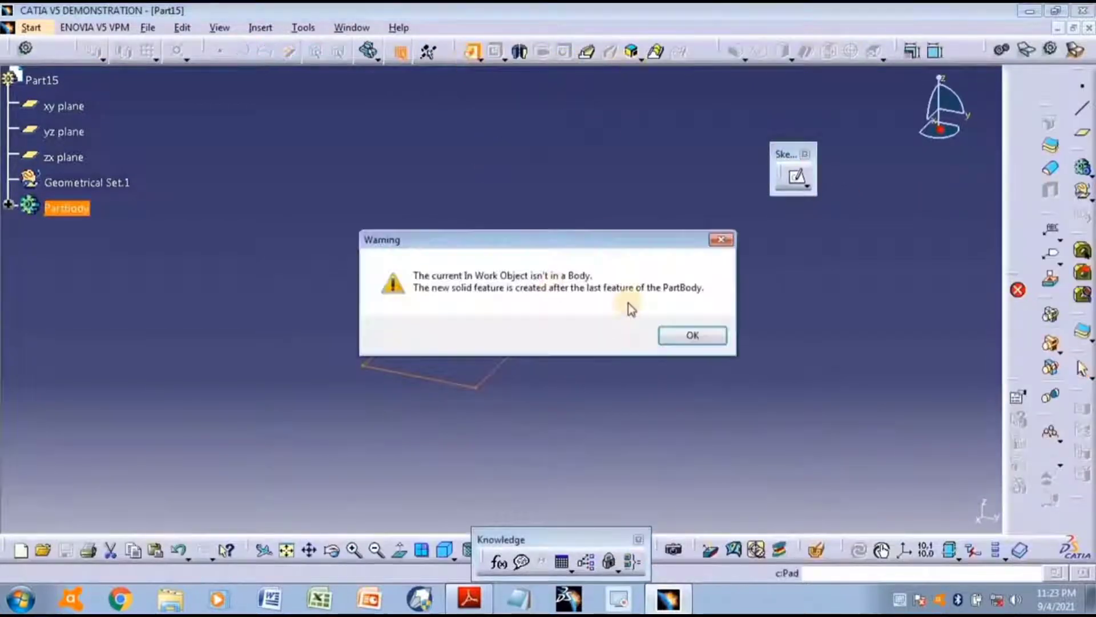
key("Return")
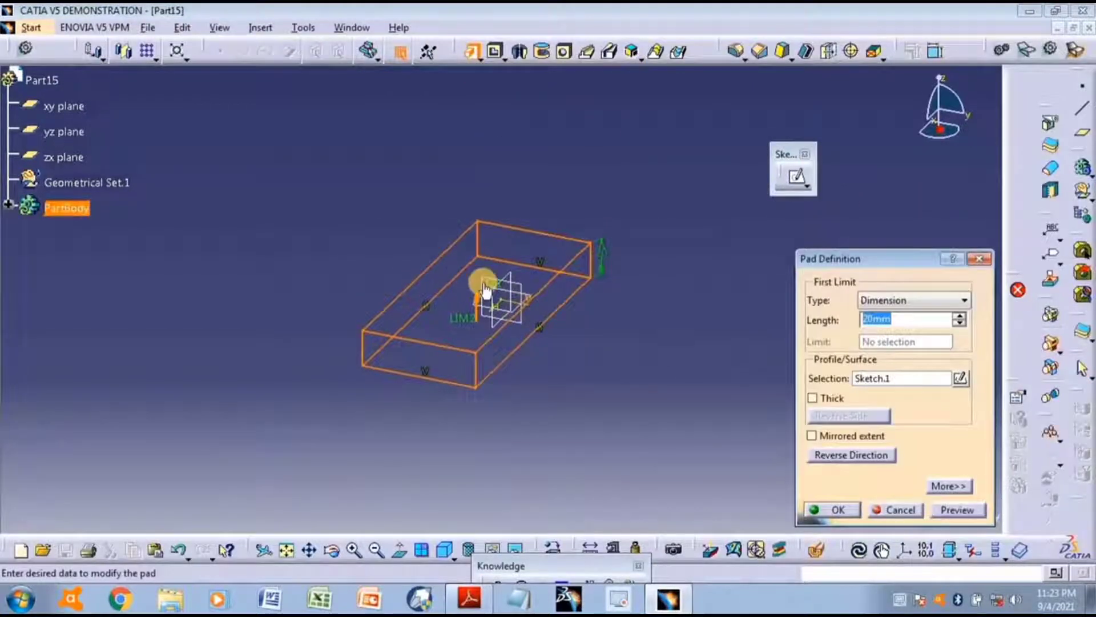
left_click_drag(485, 287, 482, 270)
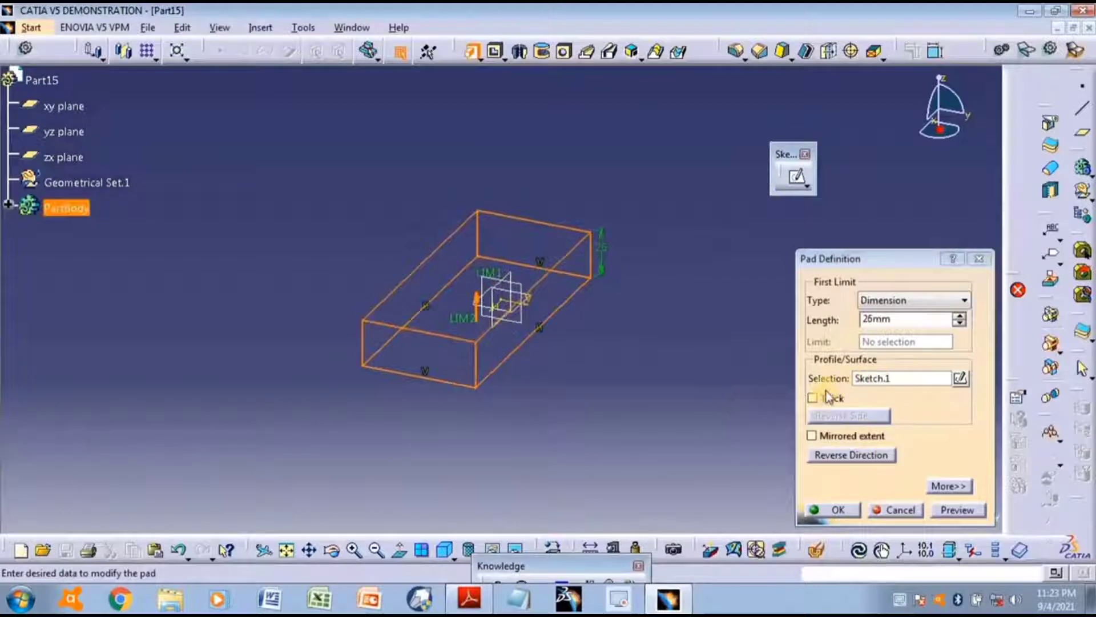
left_click(960, 509)
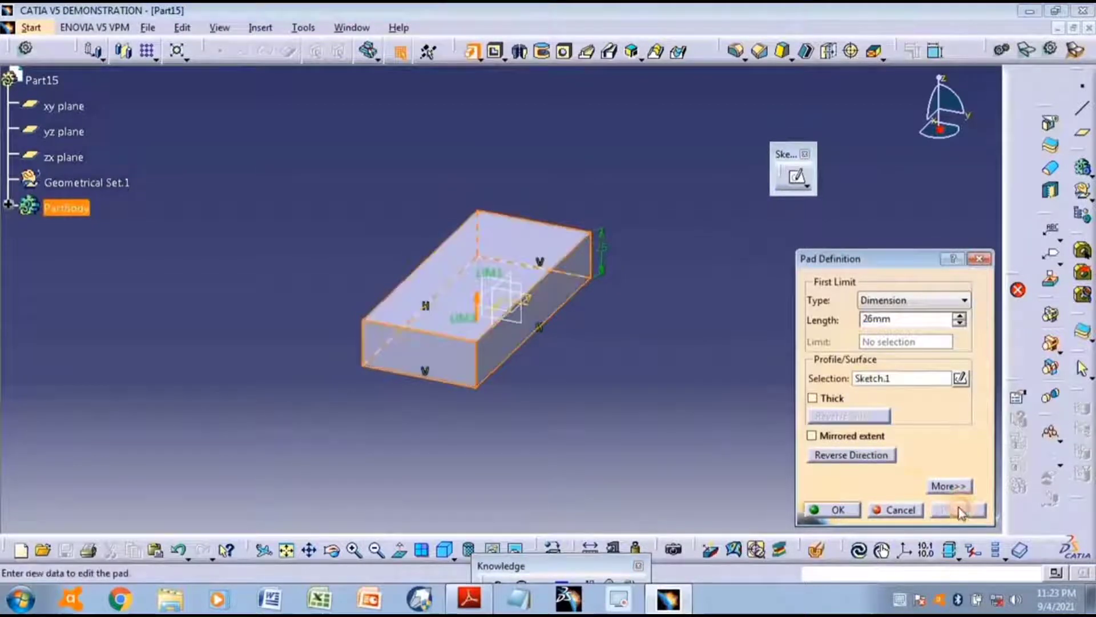
- Try a thin-walled pad preview, cancel it, then pad the sketch again as Pad.1
left_click(828, 400)
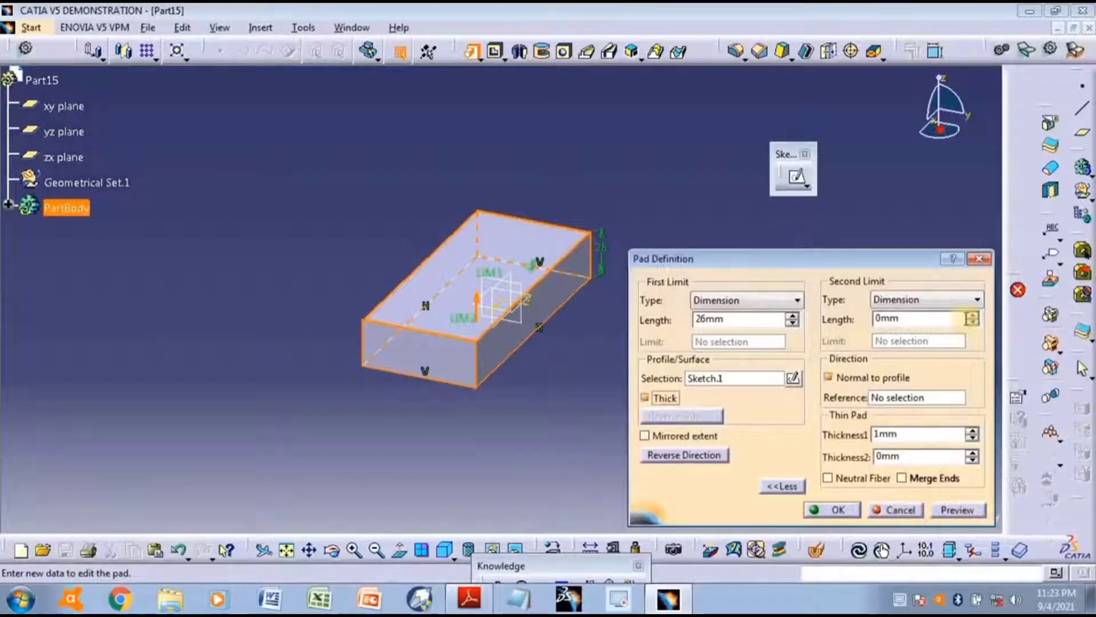
left_click(959, 509)
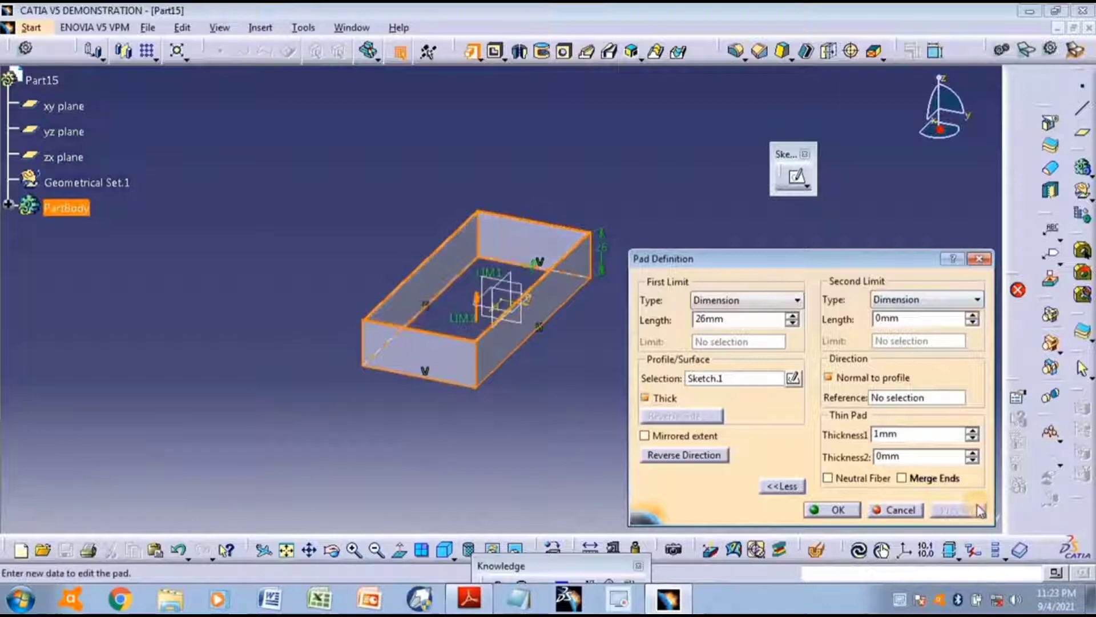
middle_click_drag(467, 169, 460, 240)
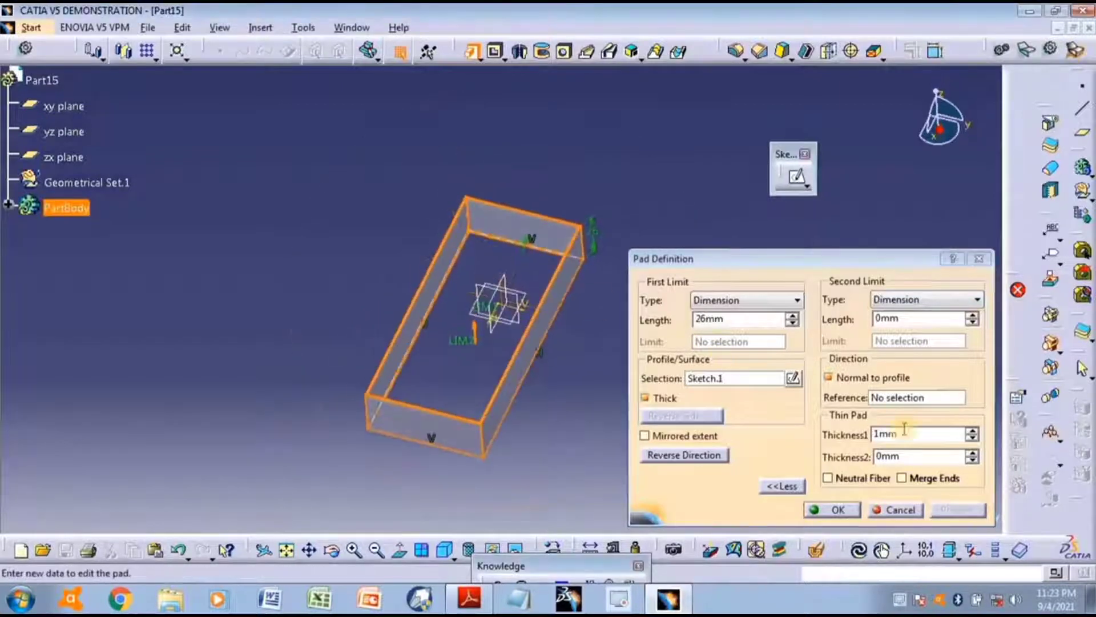
left_click(901, 509)
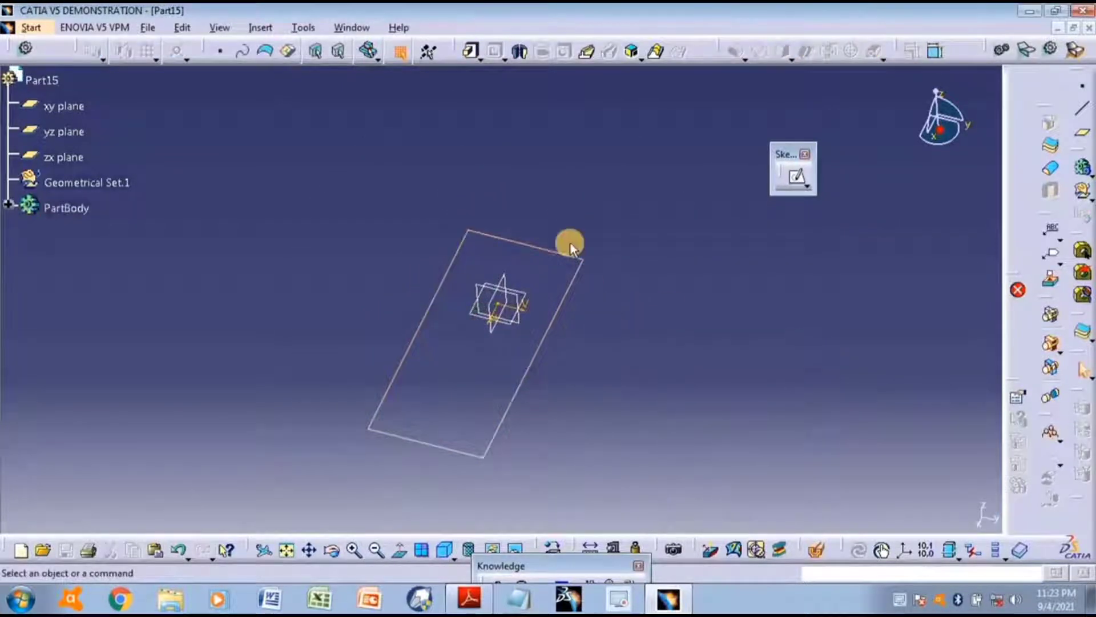
left_click(472, 52)
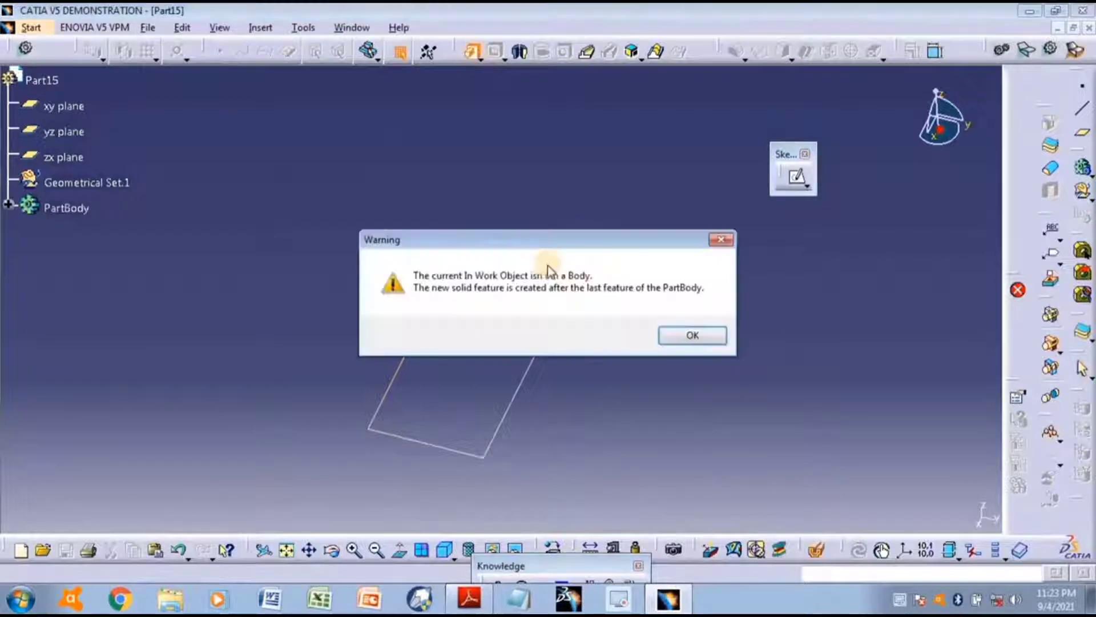
left_click(658, 335)
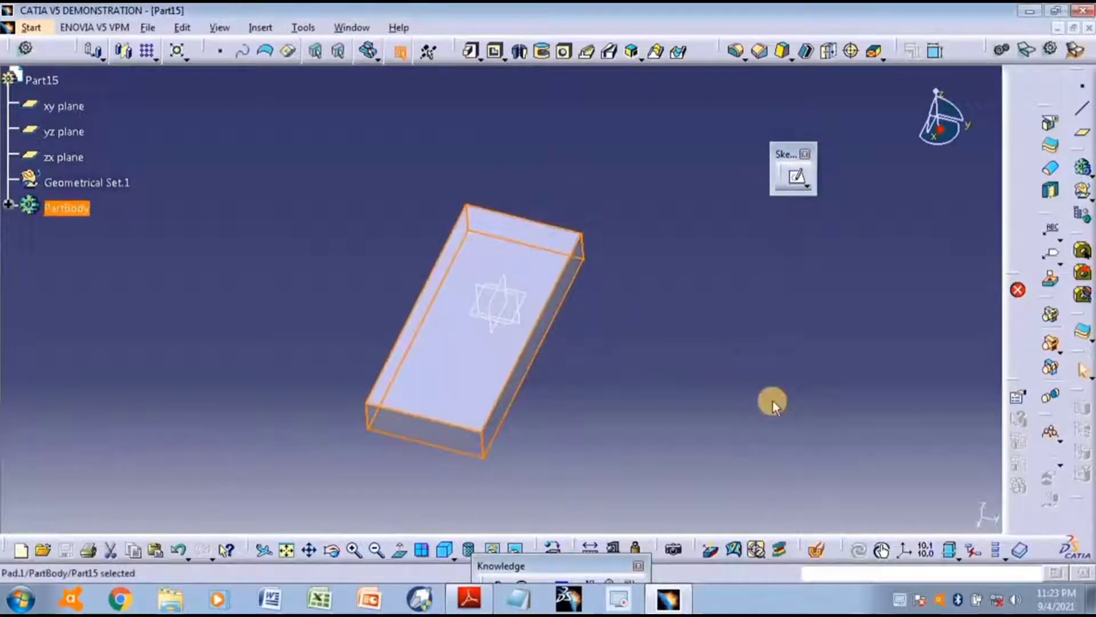
- Add a 5mm Thickness.1 to the block's top face
middle_click_drag(735, 358, 533, 350)
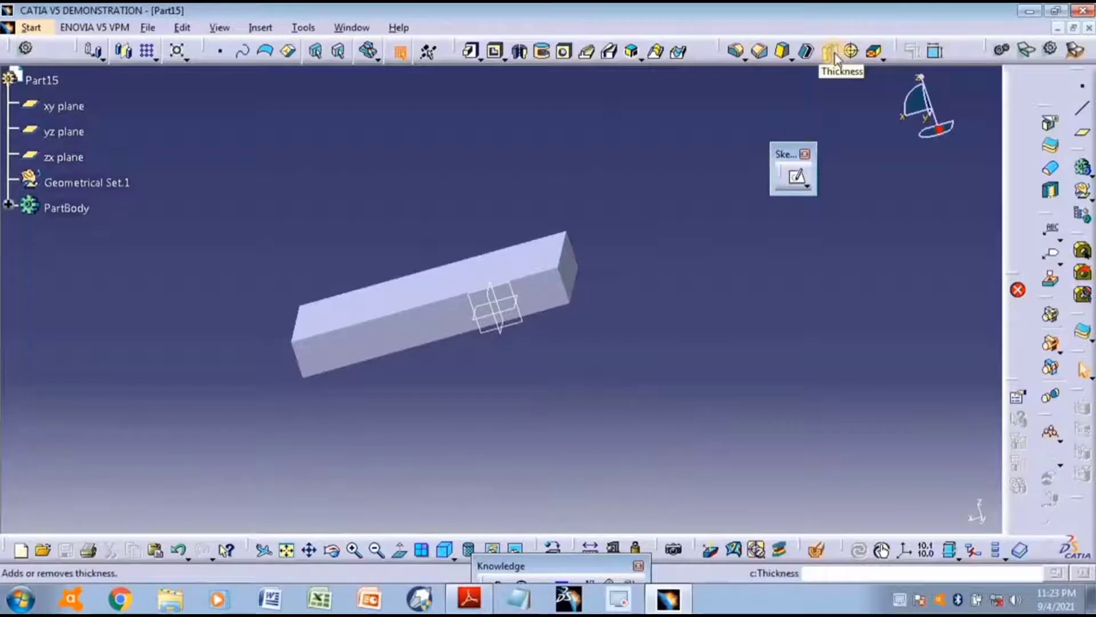
left_click(832, 53)
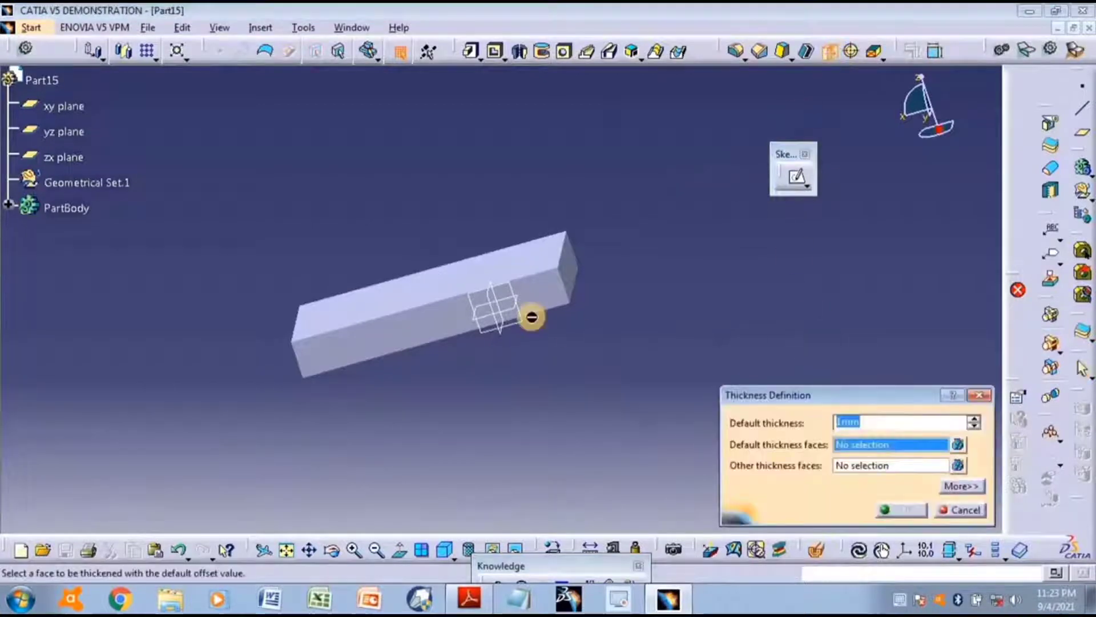
left_click(522, 262)
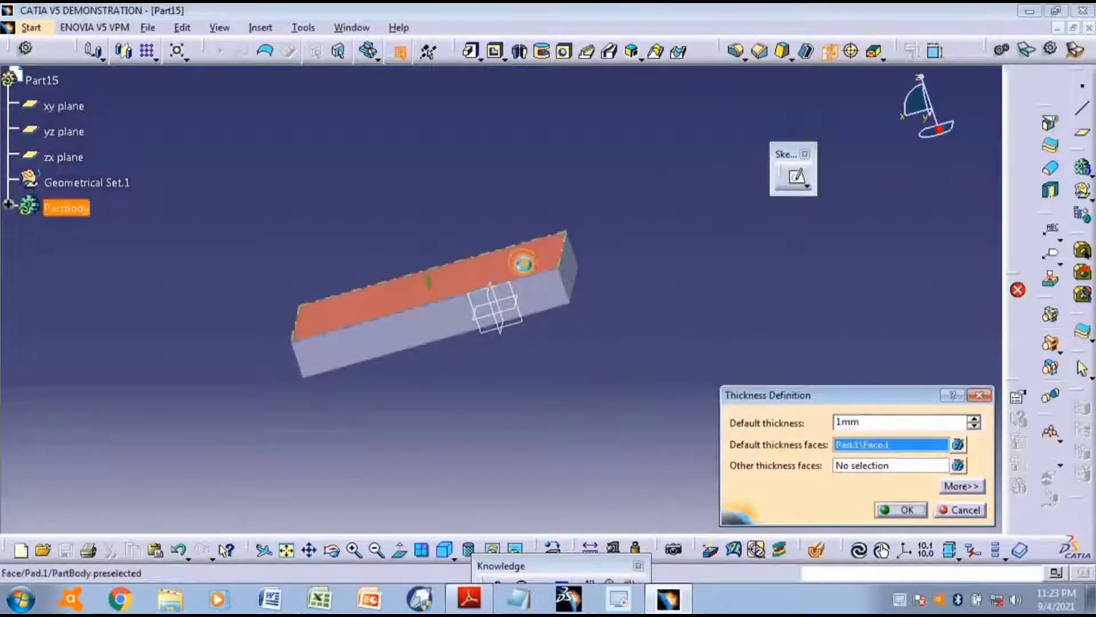
double_click(921, 420)
type("5")
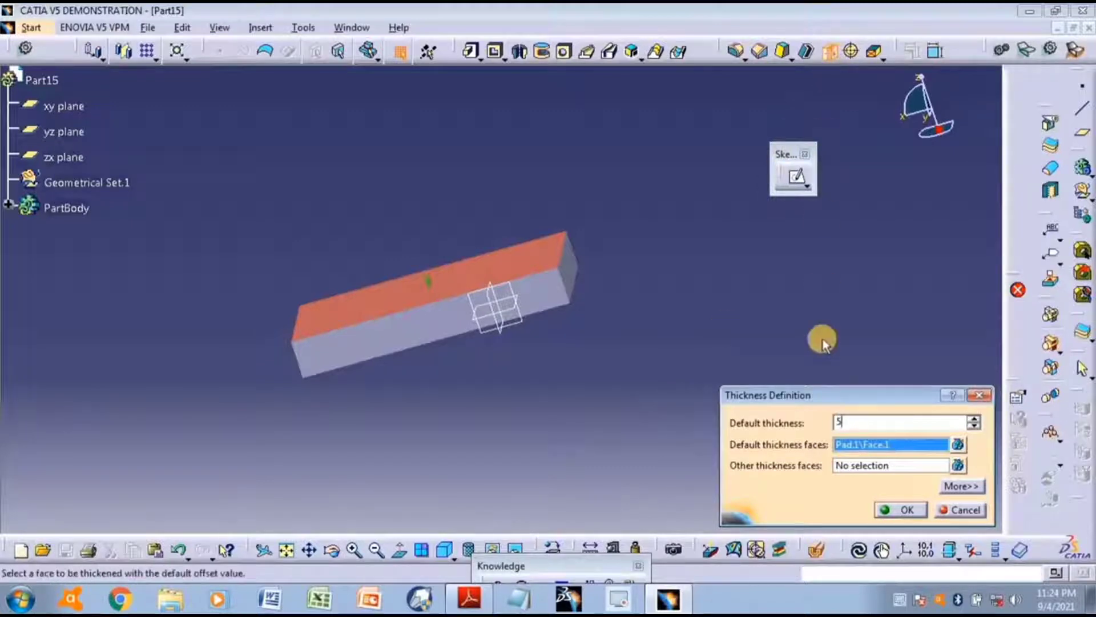
left_click(907, 510)
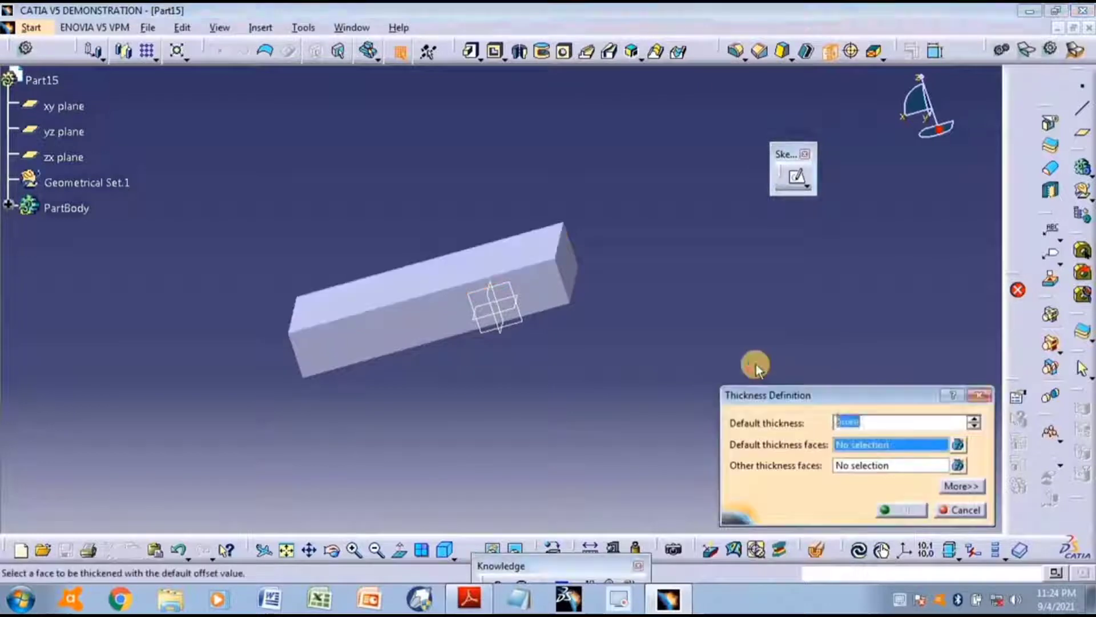
left_click(961, 511)
middle_click_drag(747, 322, 746, 380)
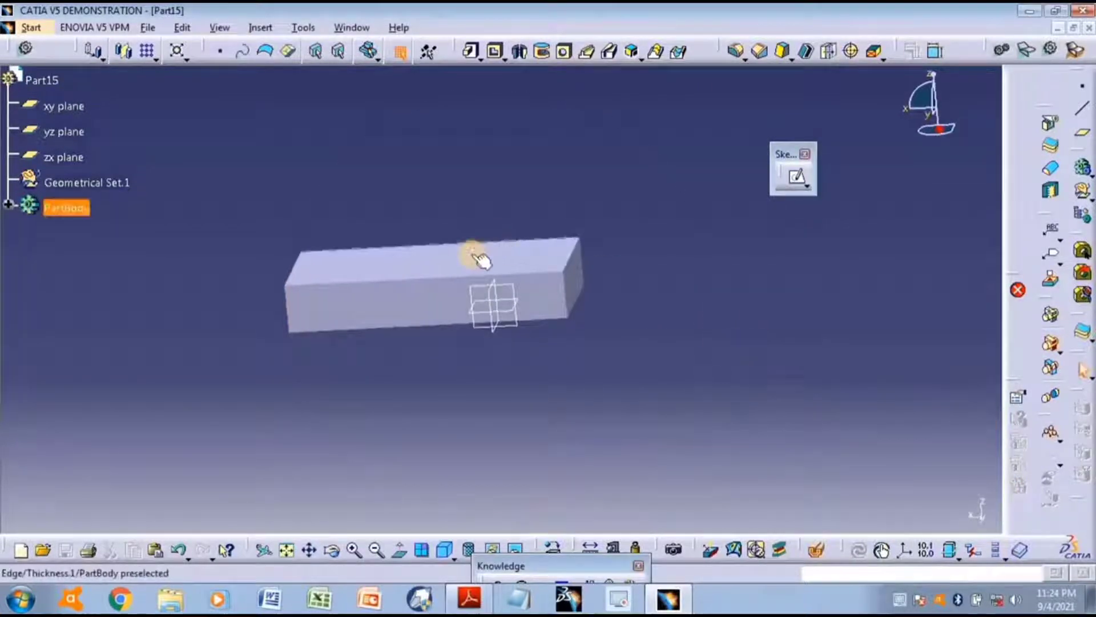
- Shell the block with the top face removed and 4mm inside walls
left_click(807, 52)
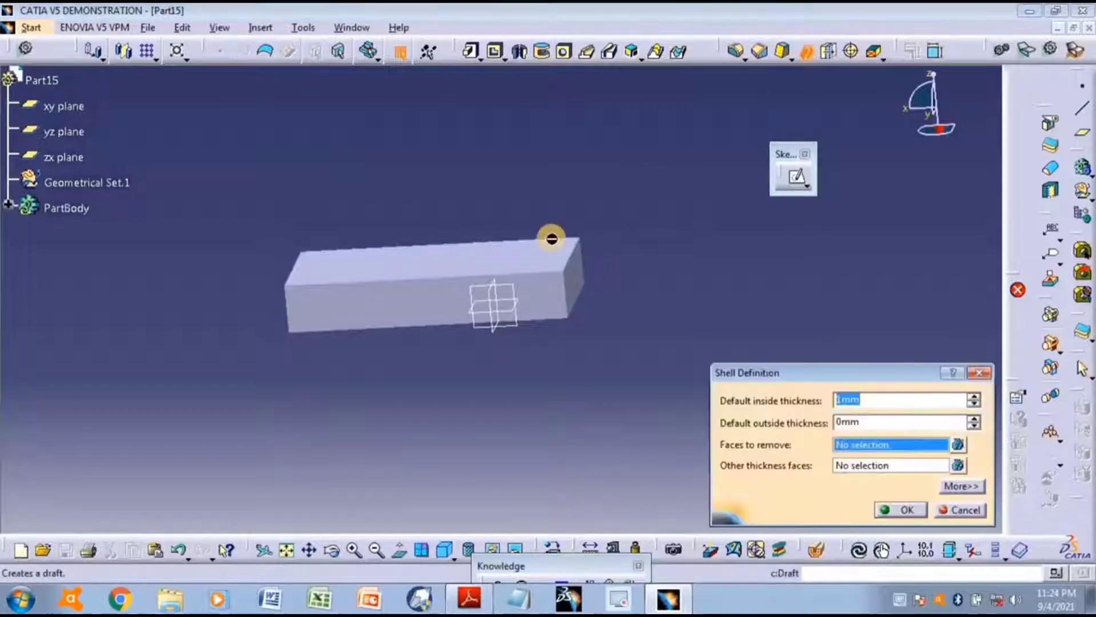
left_click(529, 262)
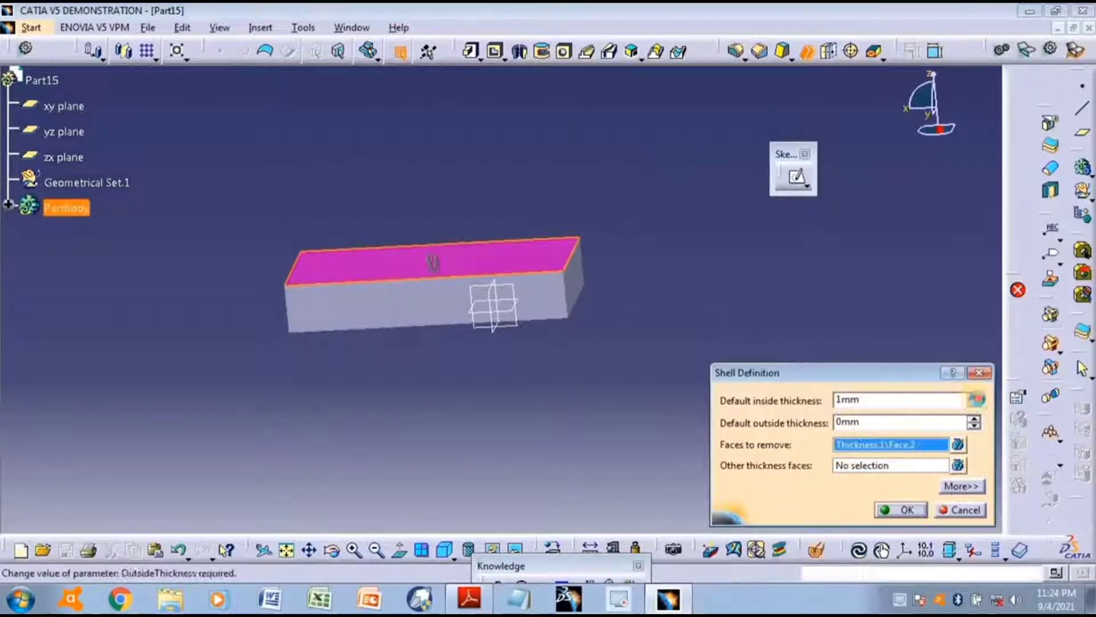
left_click(974, 396)
left_click(905, 509)
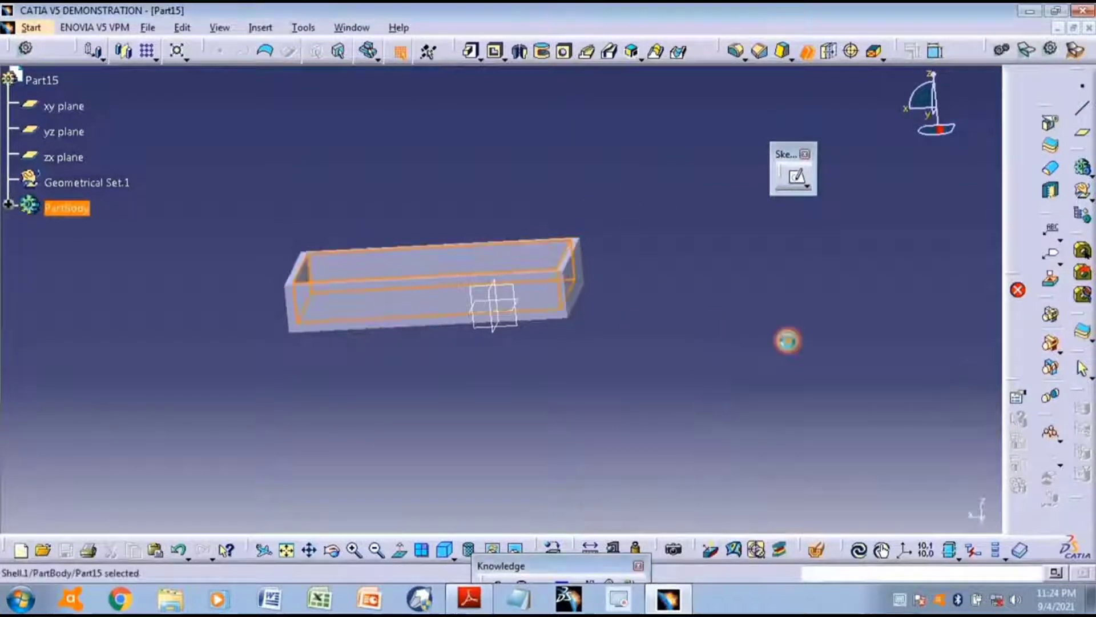
middle_click_drag(568, 201, 605, 268)
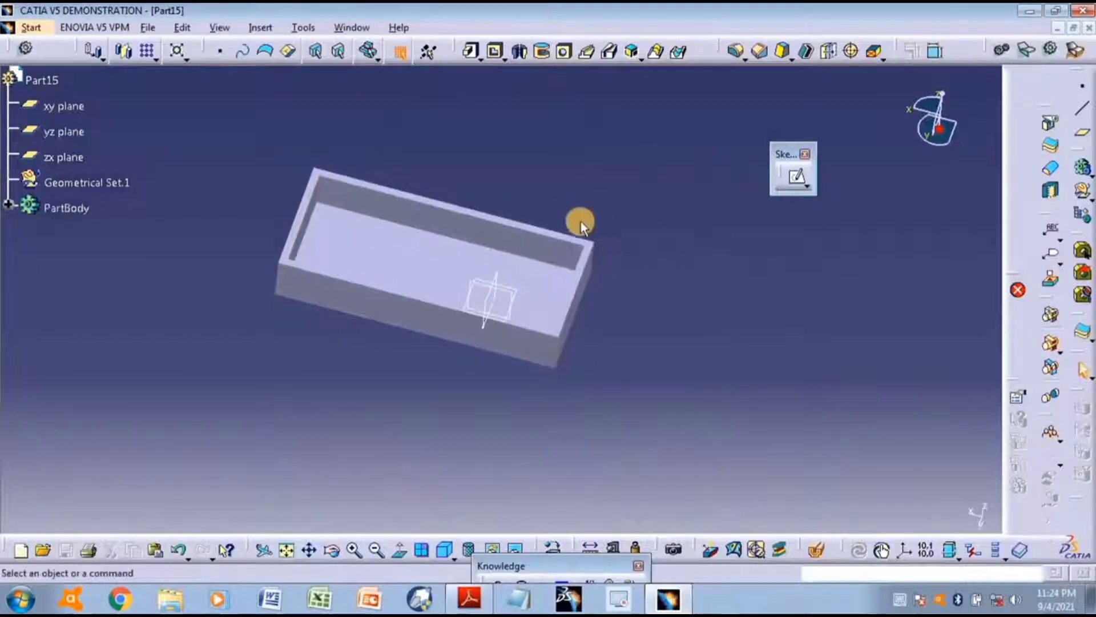
- Re-edit and reapply Shell.1, then select the shell's inner floor face
double_click(587, 247)
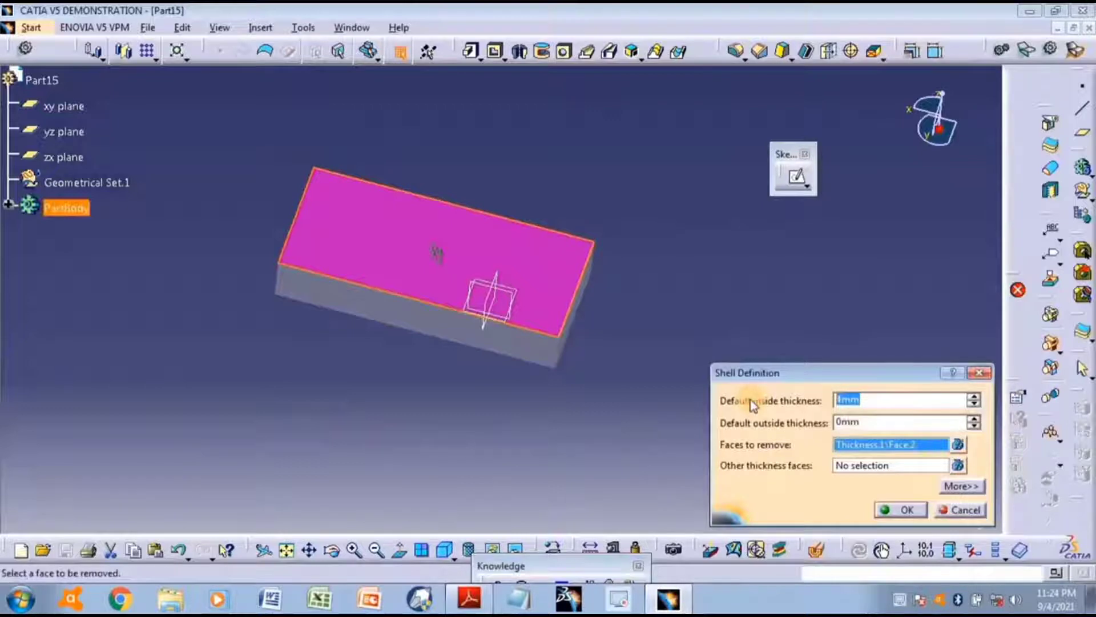
key("Return")
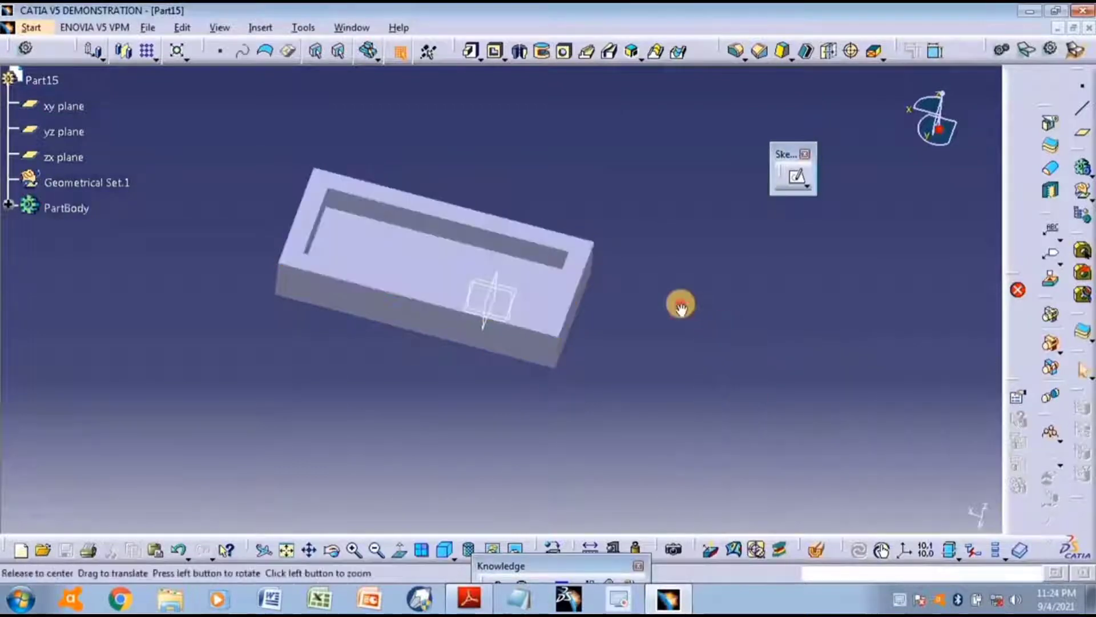
mouse_move(680, 301)
middle_mouse_down()
mouse_move(701, 348)
mouse_move(522, 298)
middle_mouse_up()
left_click(445, 282)
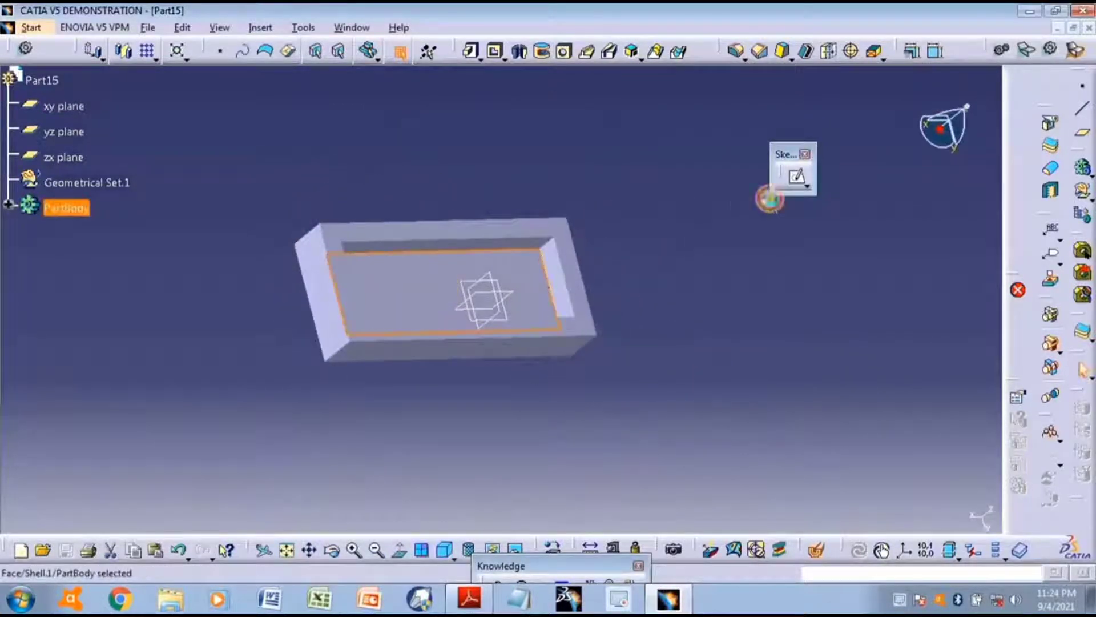
- Draw an S-shaped Spline.1 on the inner floor in Sketch.2 and exit the sketch
left_click(796, 177)
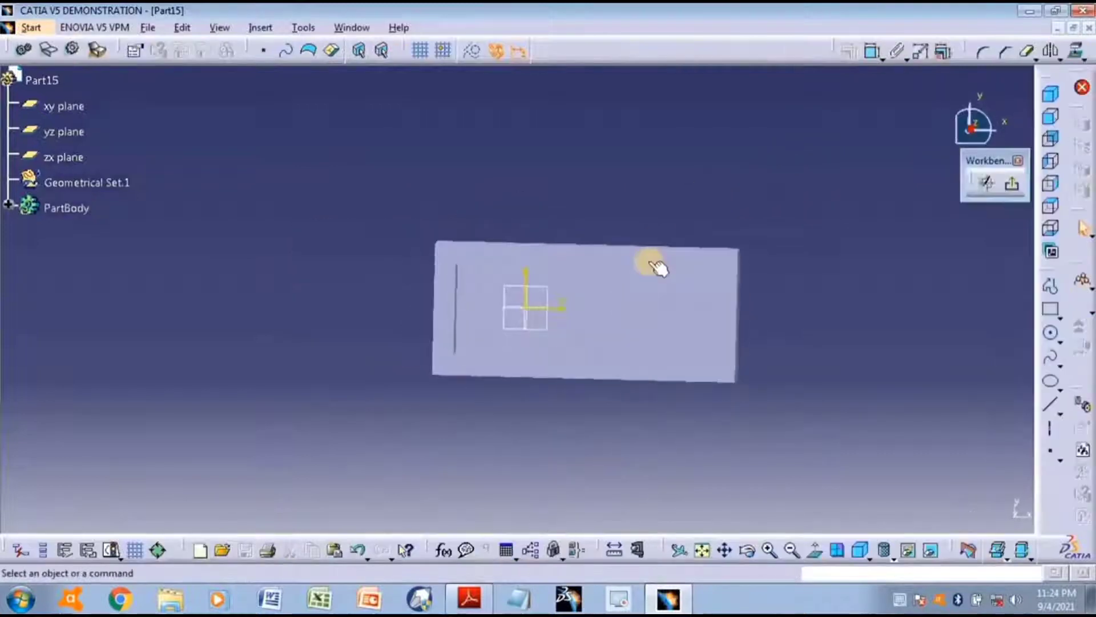
left_click(1050, 358)
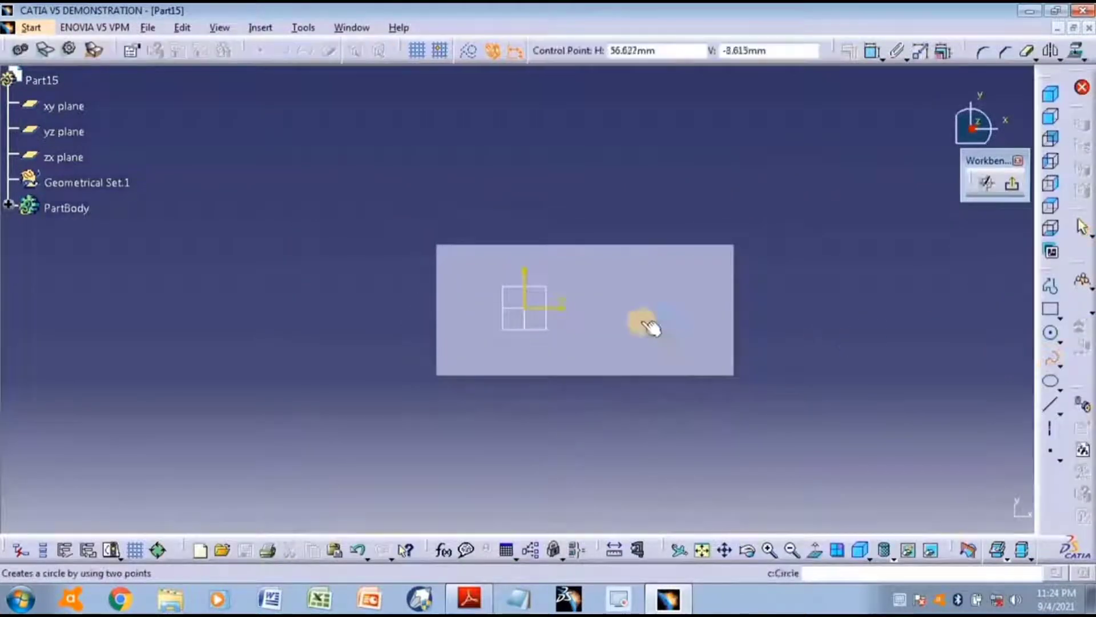
left_click(596, 253)
left_click(618, 294)
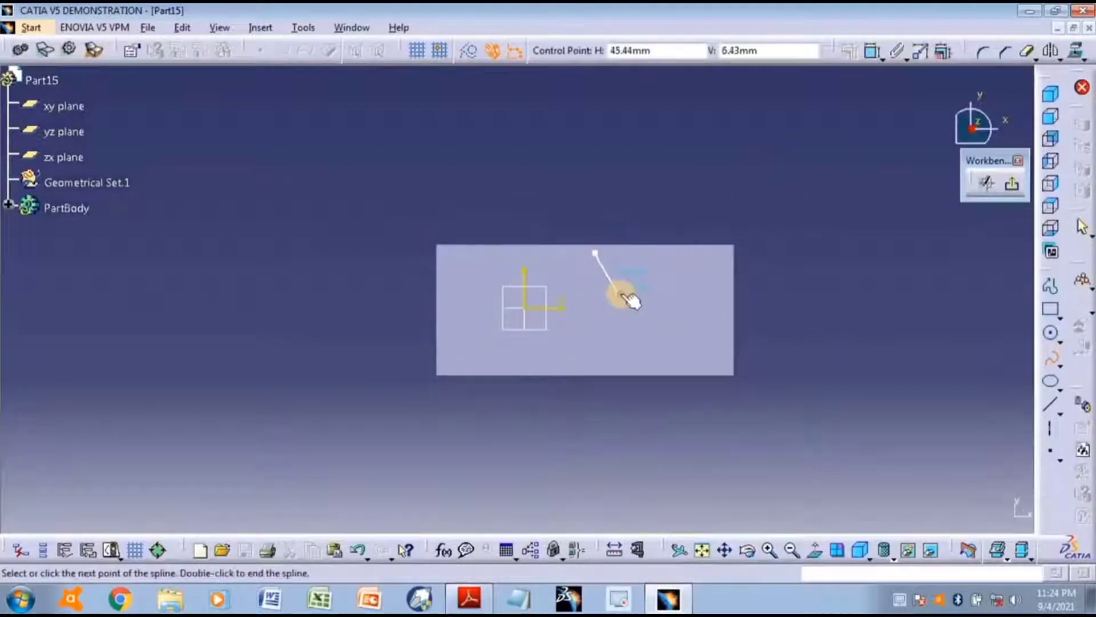
double_click(599, 366)
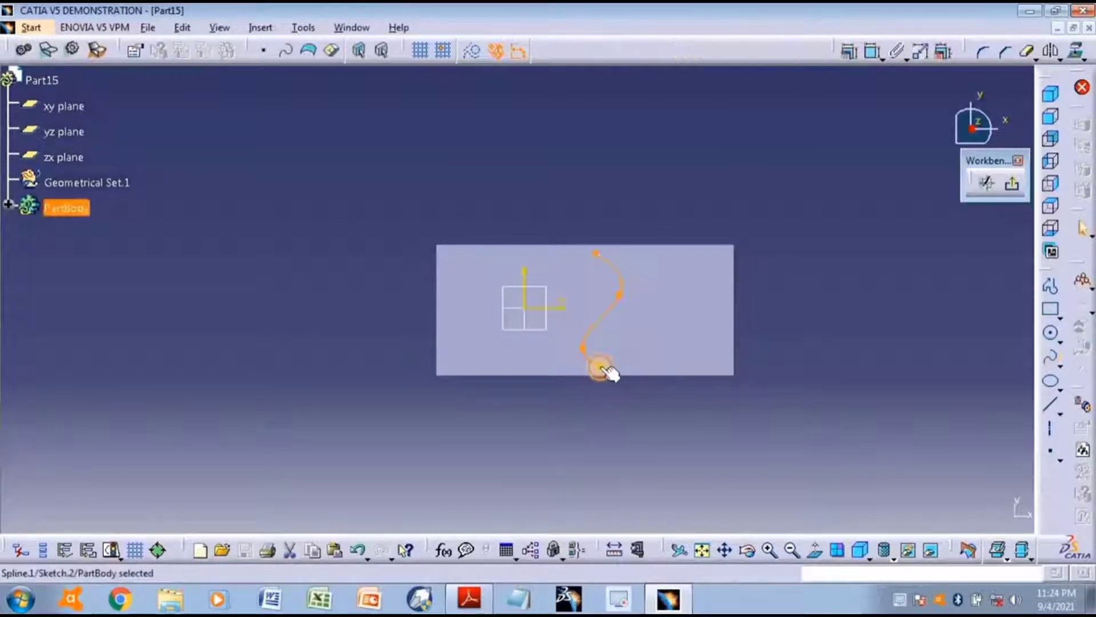
left_click(1014, 187)
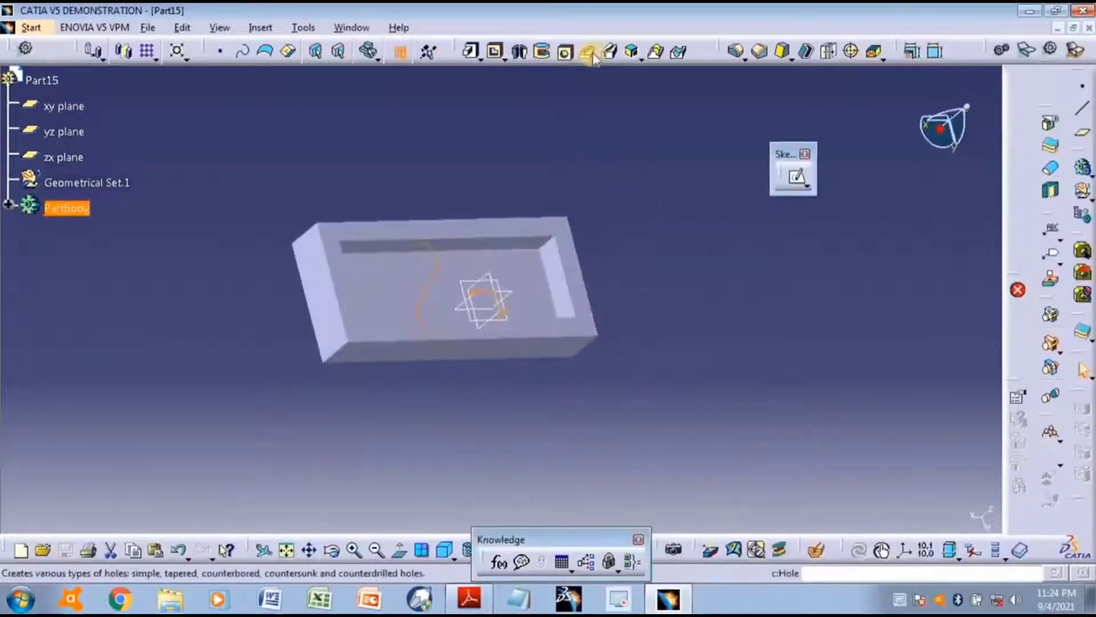
- Create a 19mm From Side stiffener from Sketch.2, previewing before confirming
left_click(658, 56)
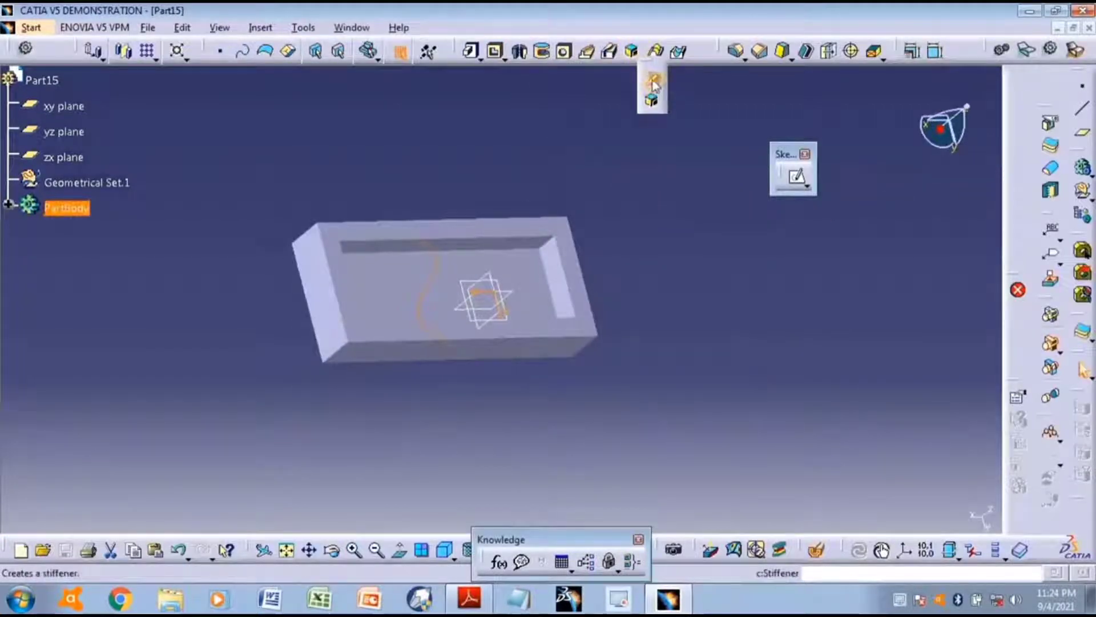
left_click(654, 84)
middle_click_drag(617, 166, 500, 166)
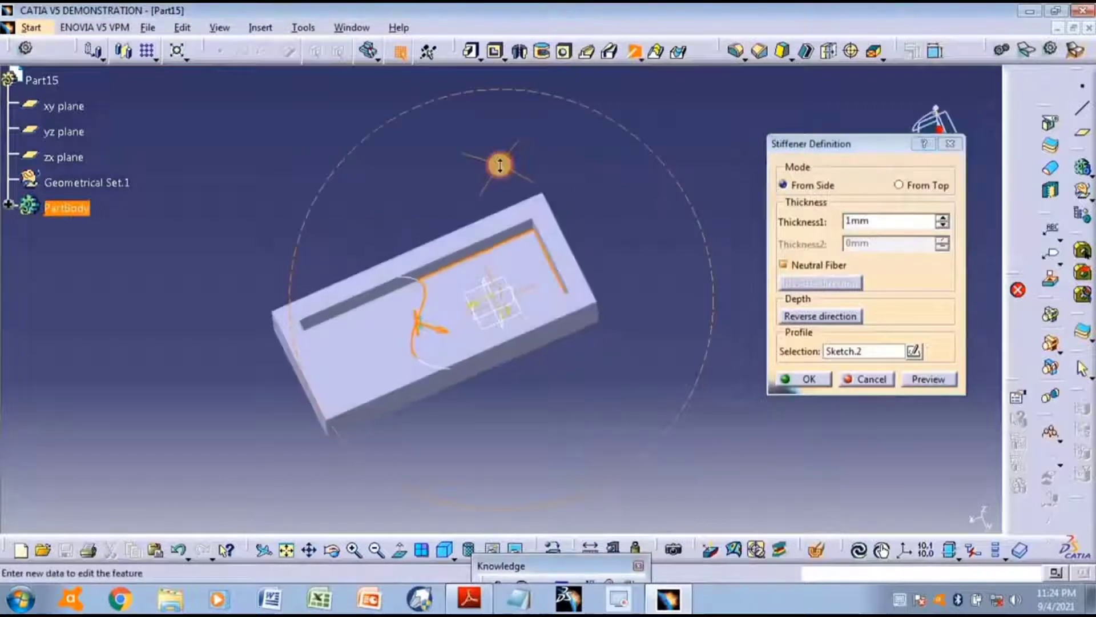
left_click(942, 217)
type("19")
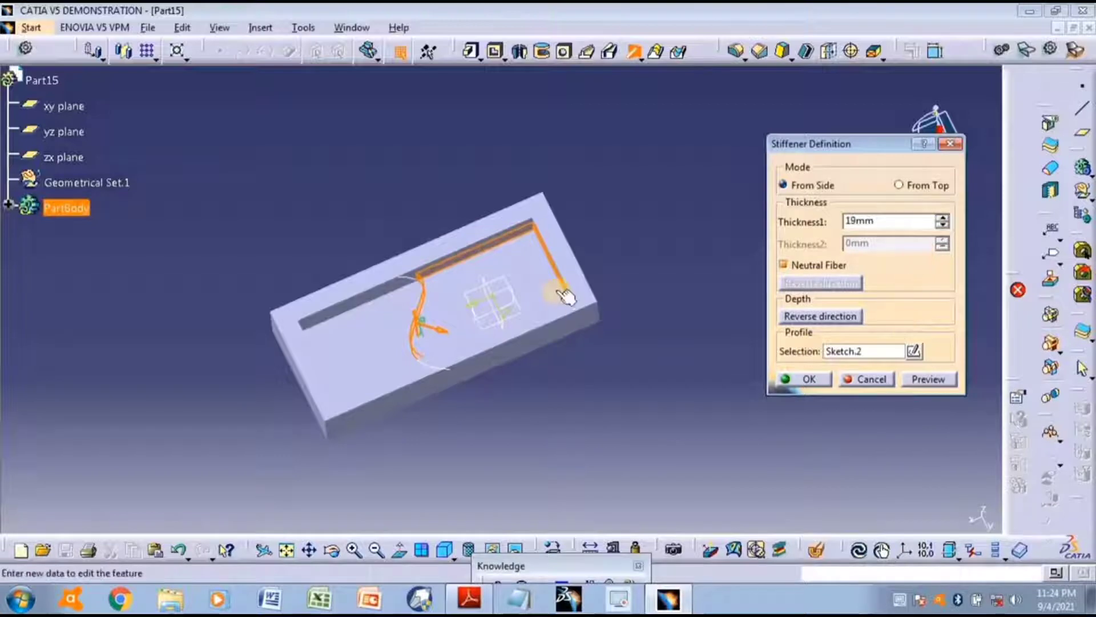
middle_click_drag(563, 289, 646, 224)
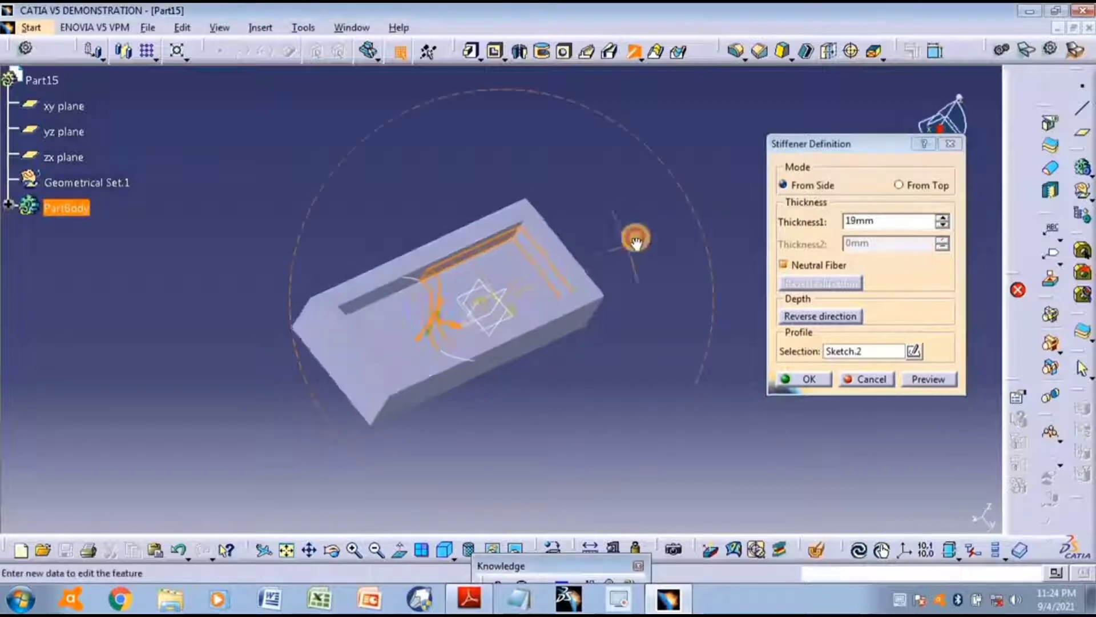
left_click(937, 391)
left_click(829, 378)
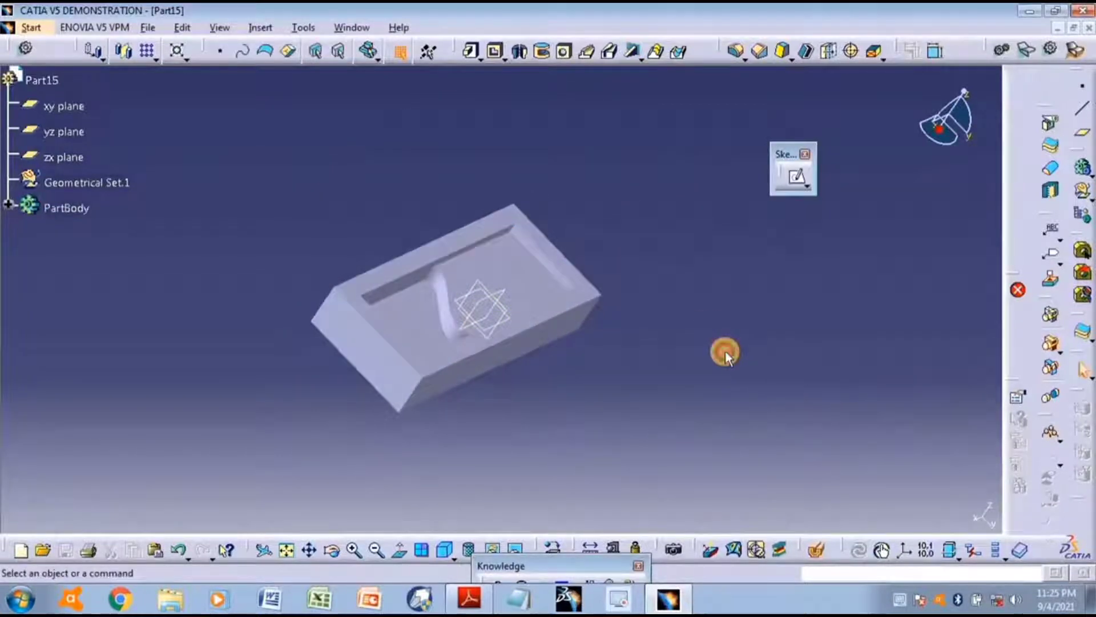
- Start Sketch.3 on the part's top face and draw an S-curved spline down the left
mouse_move(725, 350)
middle_mouse_down("ctrl")
mouse_move(658, 372)
mouse_move(605, 254)
mouse_move(619, 318)
mouse_move(476, 333)
mouse_move(265, 274)
mouse_move(523, 308)
mouse_move(308, 281)
mouse_move(321, 350)
mouse_move(371, 234)
middle_mouse_up("ctrl")
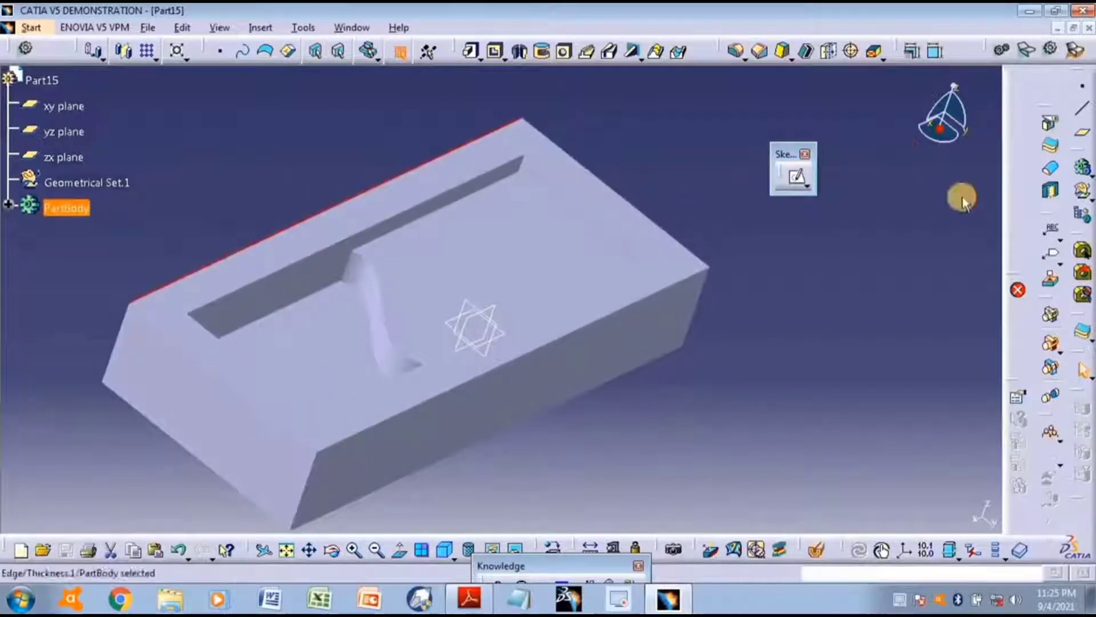
left_click(453, 175)
left_click(797, 177)
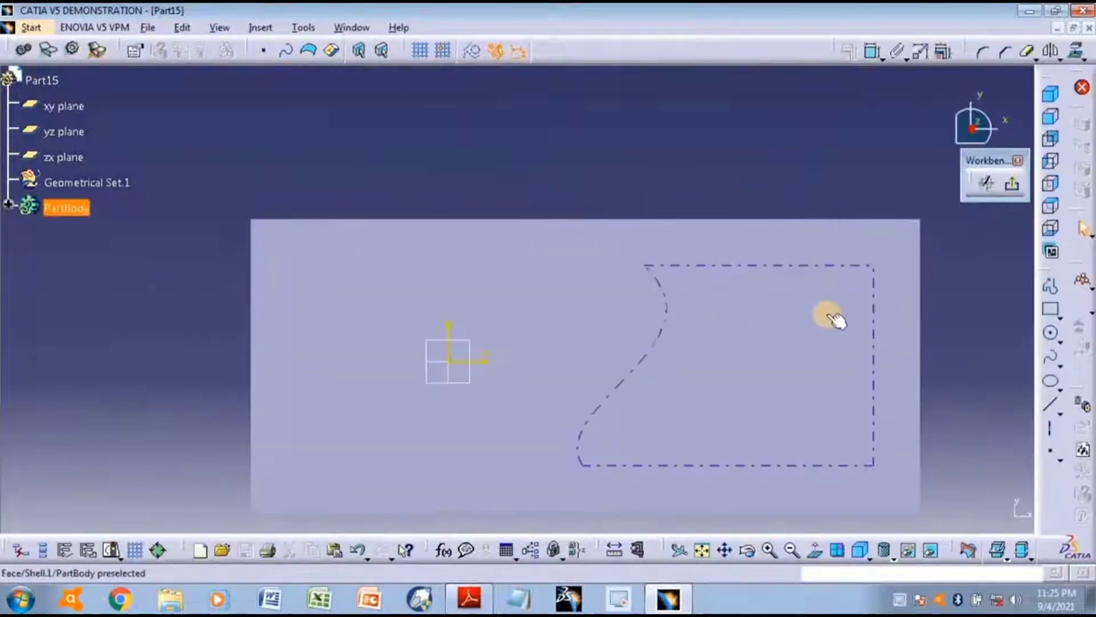
mouse_move(835, 320)
middle_mouse_down()
mouse_move(835, 299)
mouse_move(862, 276)
middle_mouse_up()
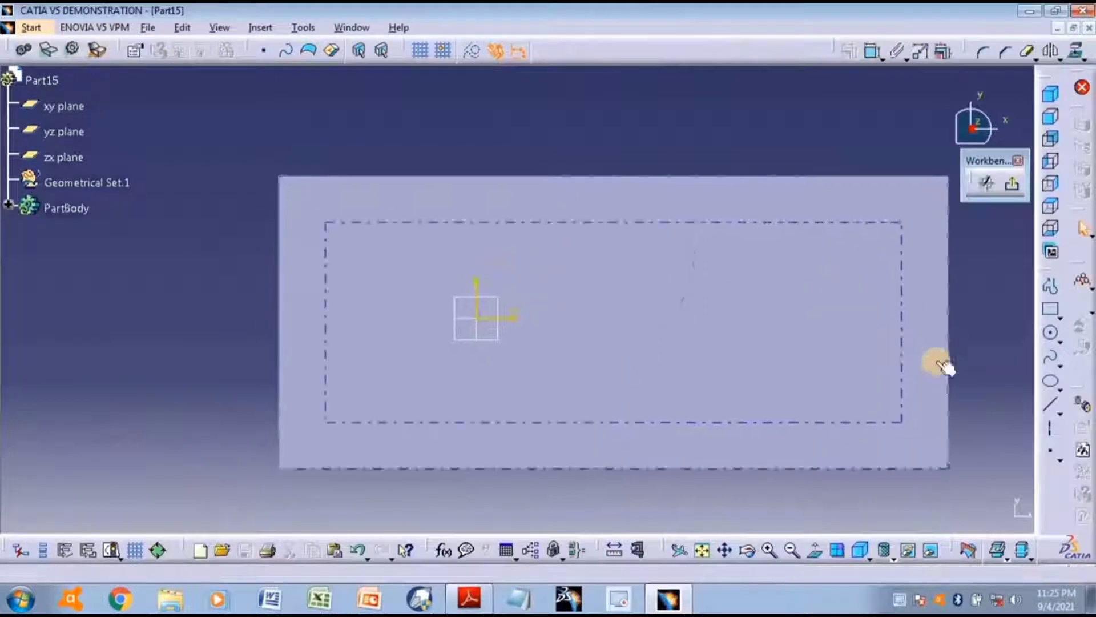
left_click(1055, 360)
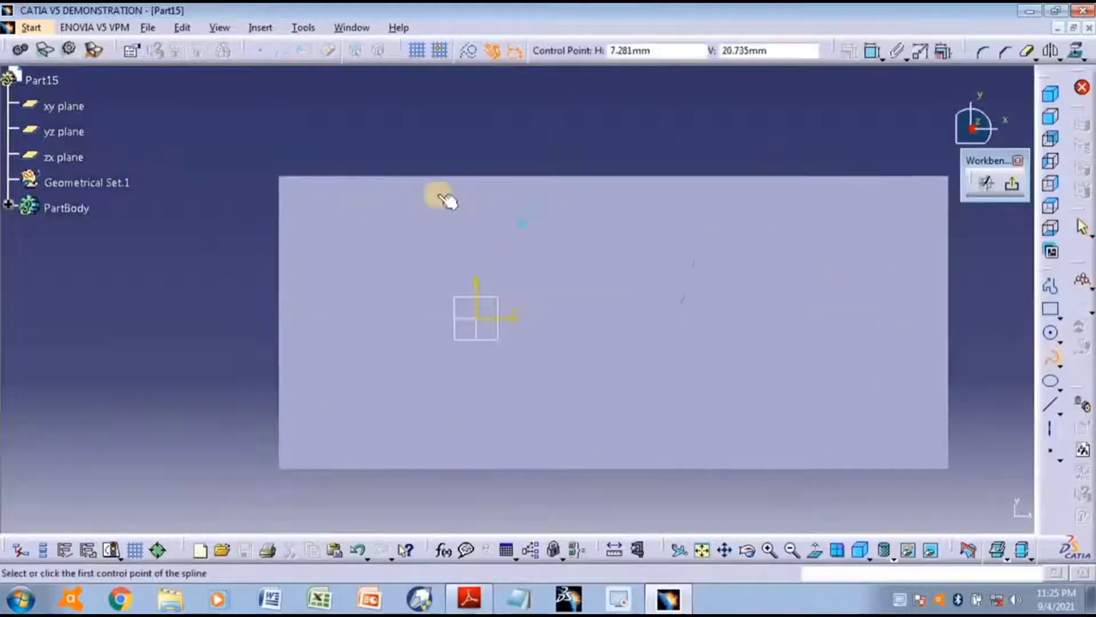
left_click(430, 198)
left_click(426, 344)
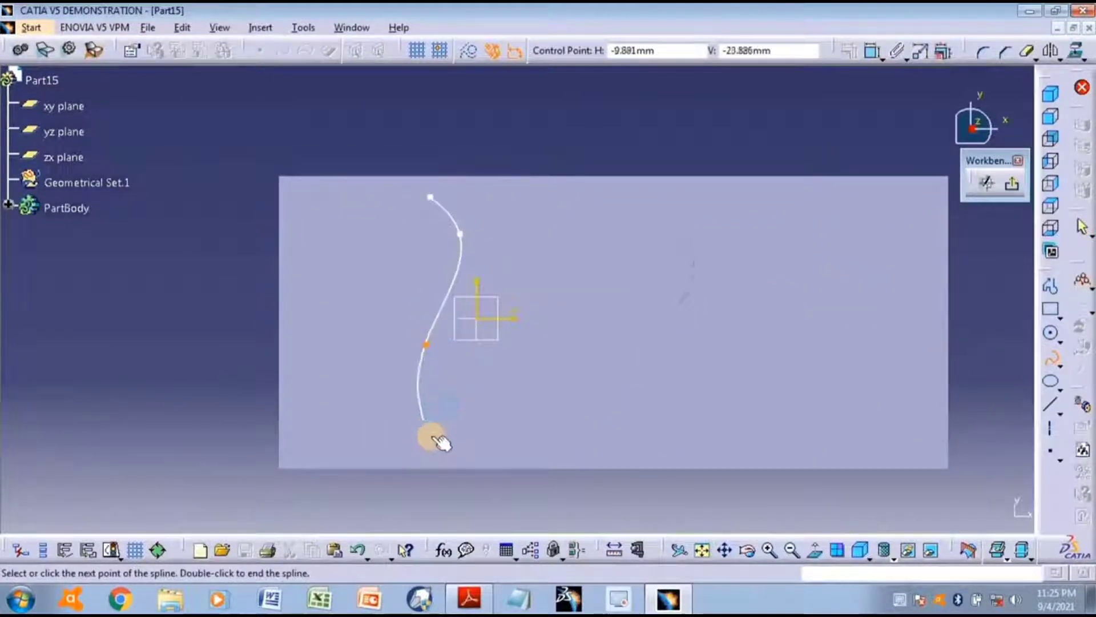
double_click(436, 451)
- Draw a second S-curved spline down the middle of the face
left_click(1050, 359)
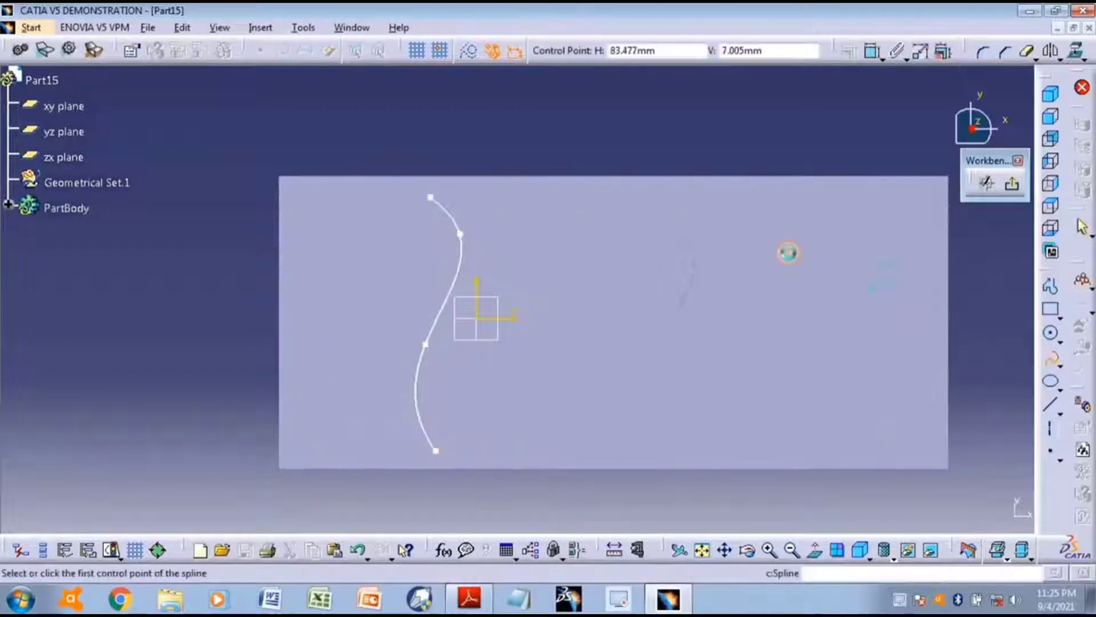
left_click(626, 194)
left_click(632, 248)
left_click(608, 290)
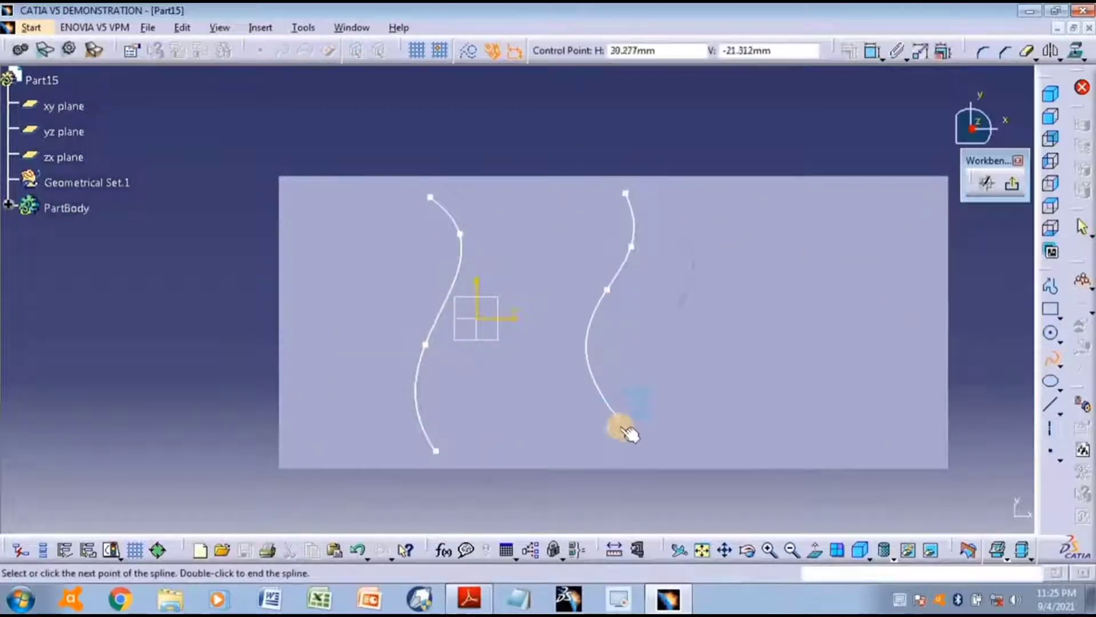
double_click(610, 451)
left_click_drag(607, 421, 891, 220)
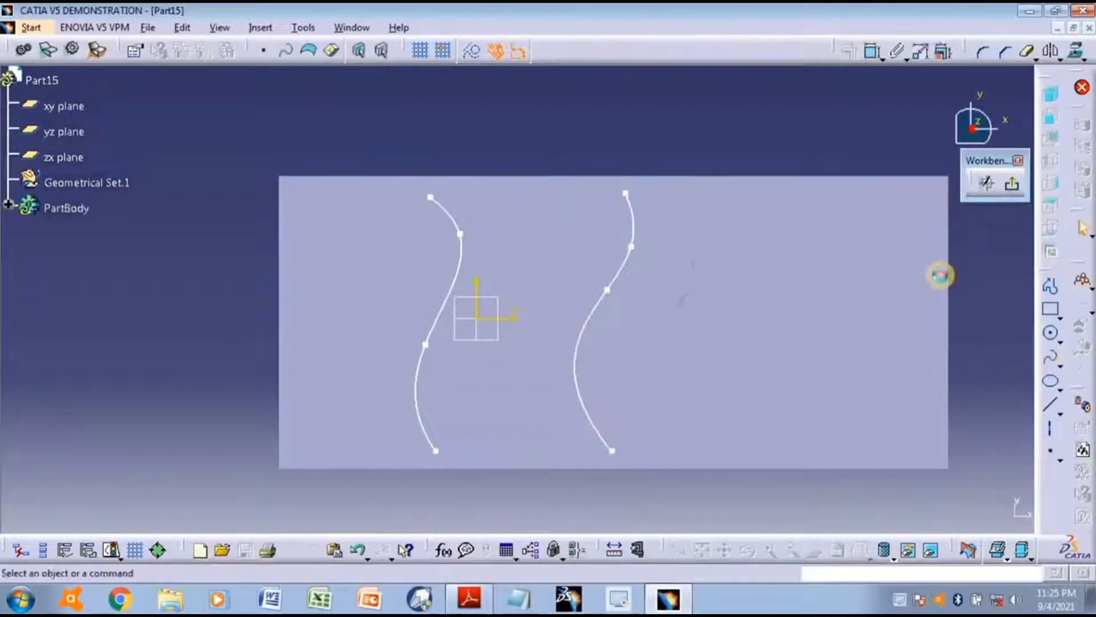
- Draw a third S-curved spline on the right side of the face
left_click(810, 187)
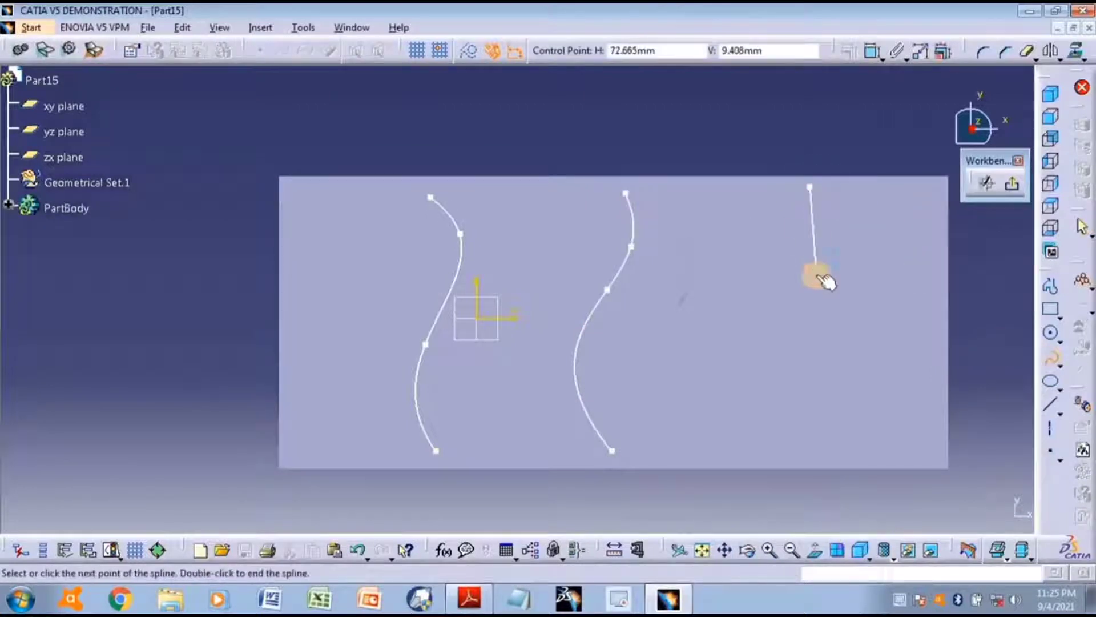
left_click(817, 275)
left_click(740, 305)
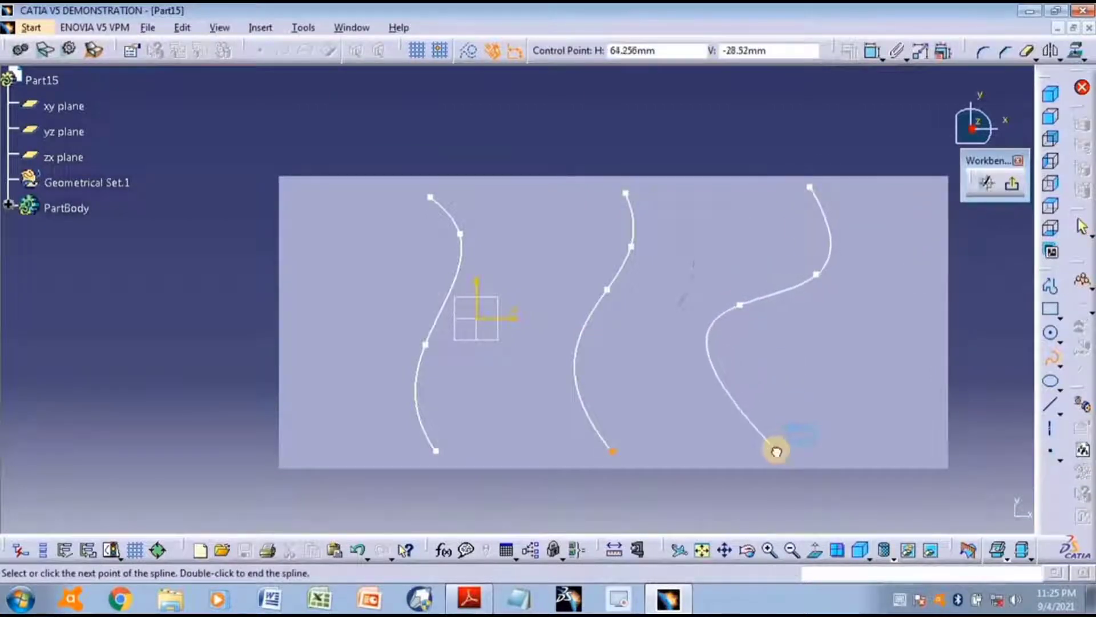
left_click(777, 451)
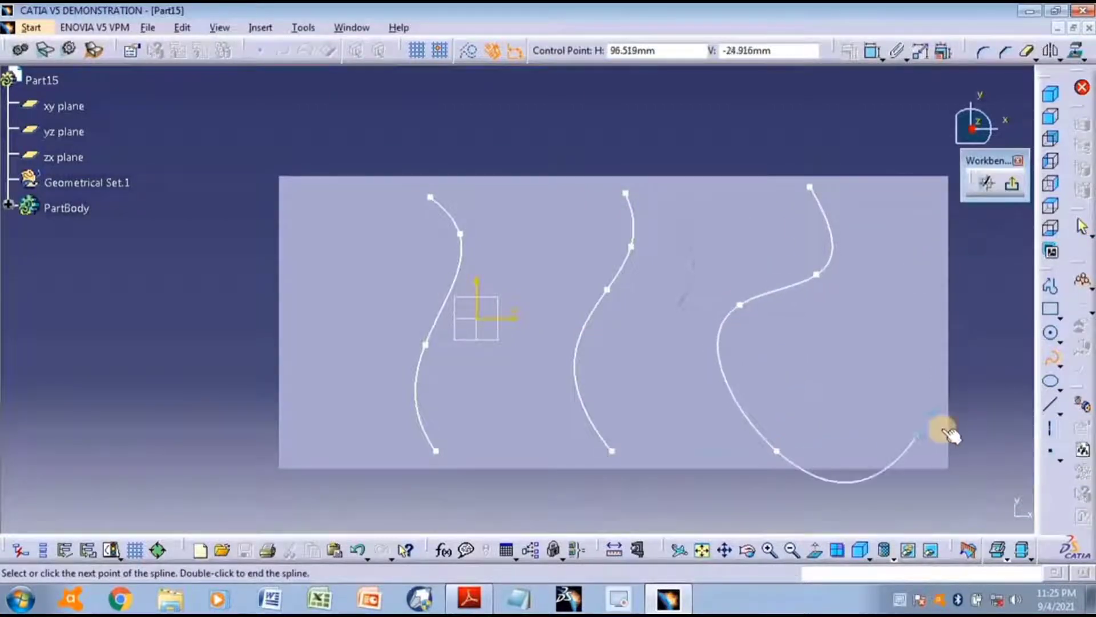
left_click(1050, 364)
left_click(1053, 361)
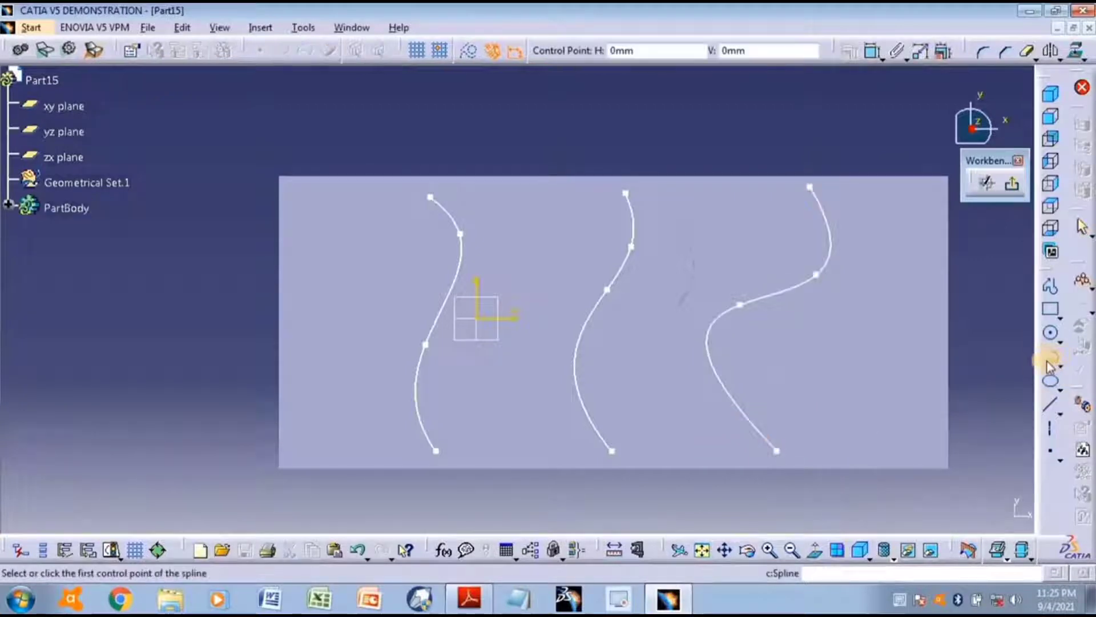
left_click(1052, 361)
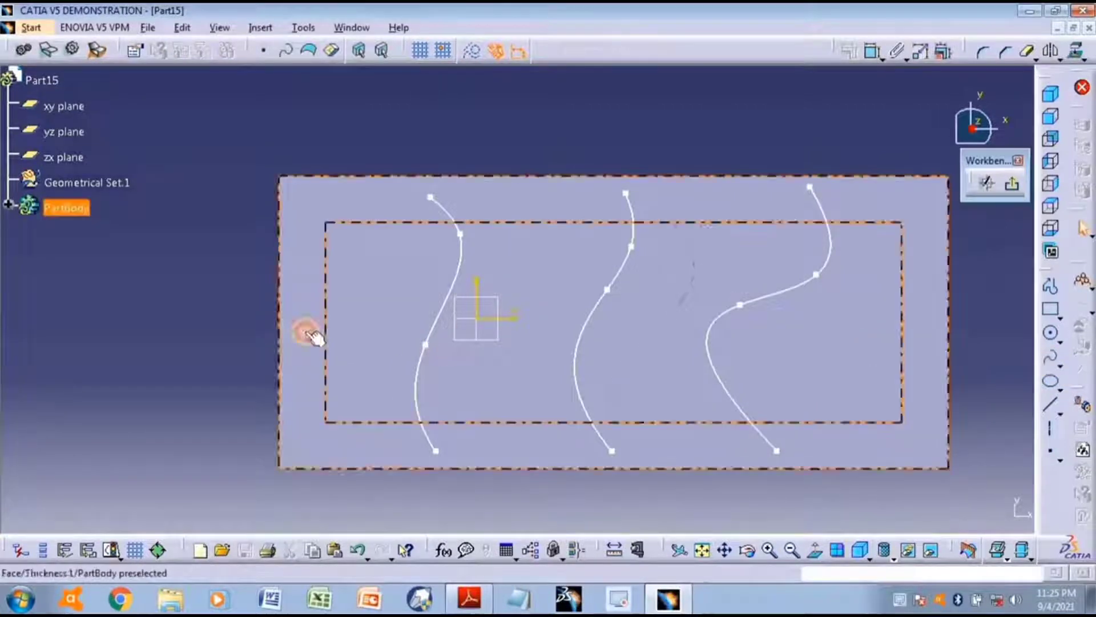
left_click(880, 377)
left_click(1064, 385)
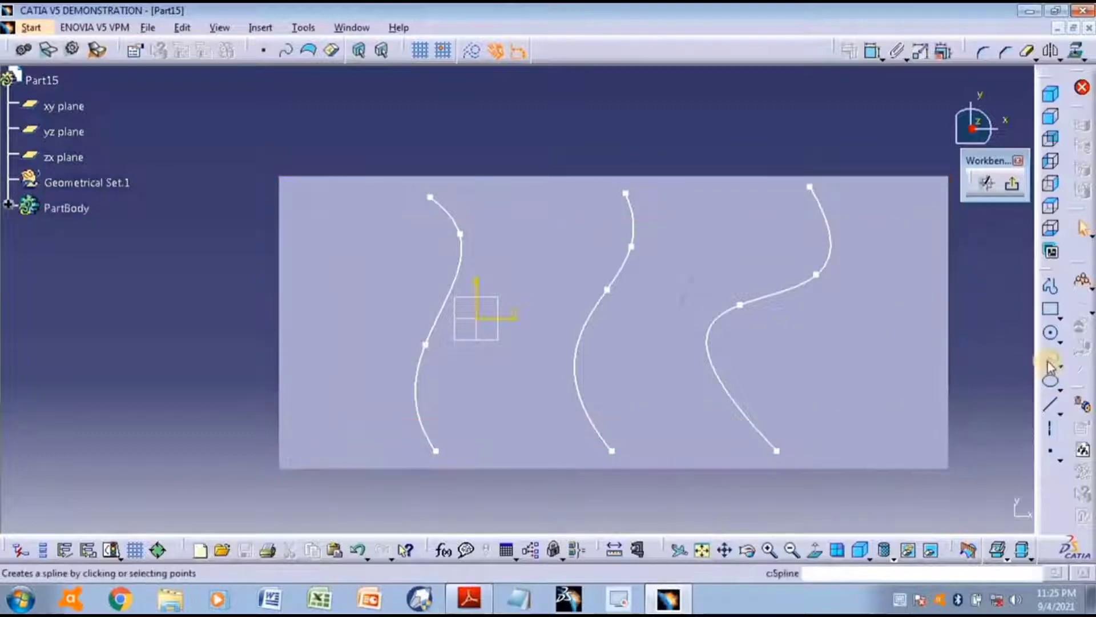
- Draw a wavy spline crossing the other three, then exit the sketch
left_click(1051, 364)
left_click(291, 339)
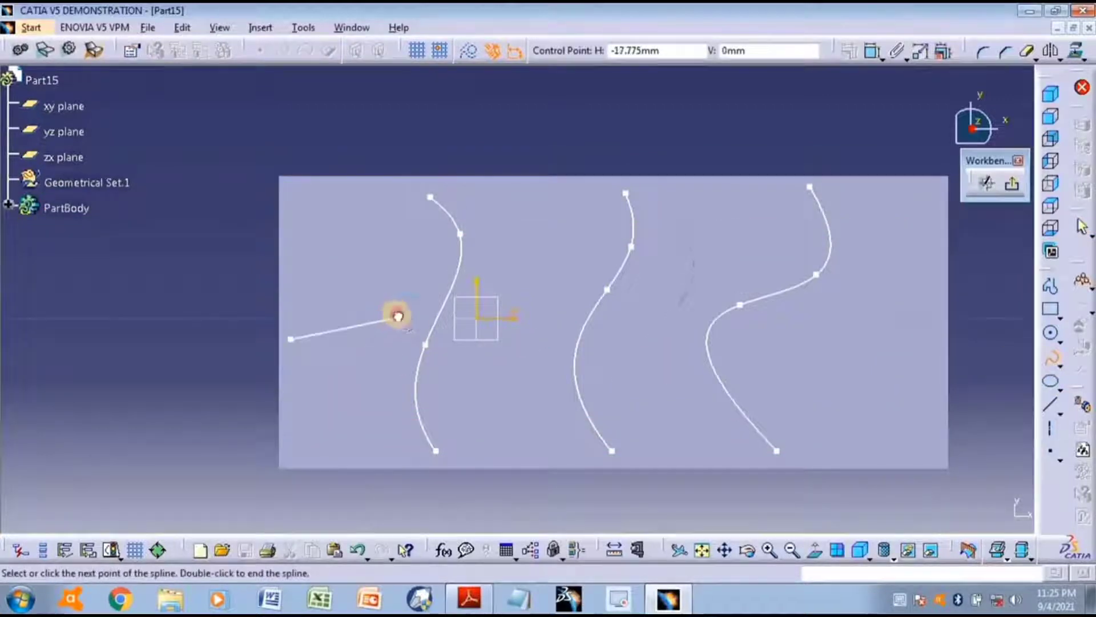
left_click(398, 316)
left_click(612, 420)
left_click(802, 374)
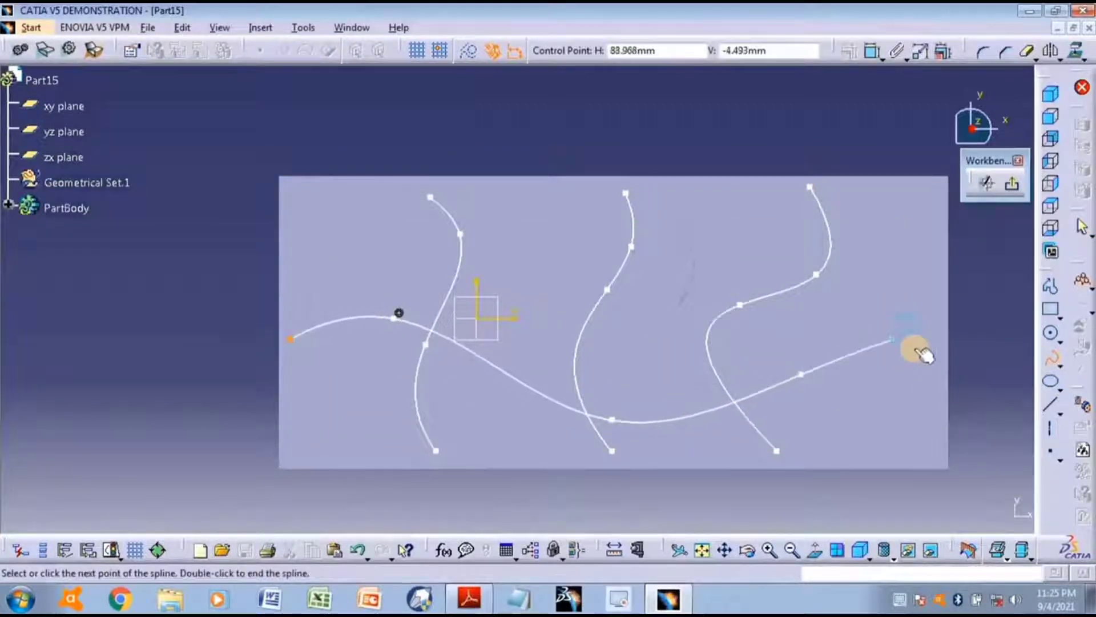
double_click(928, 360)
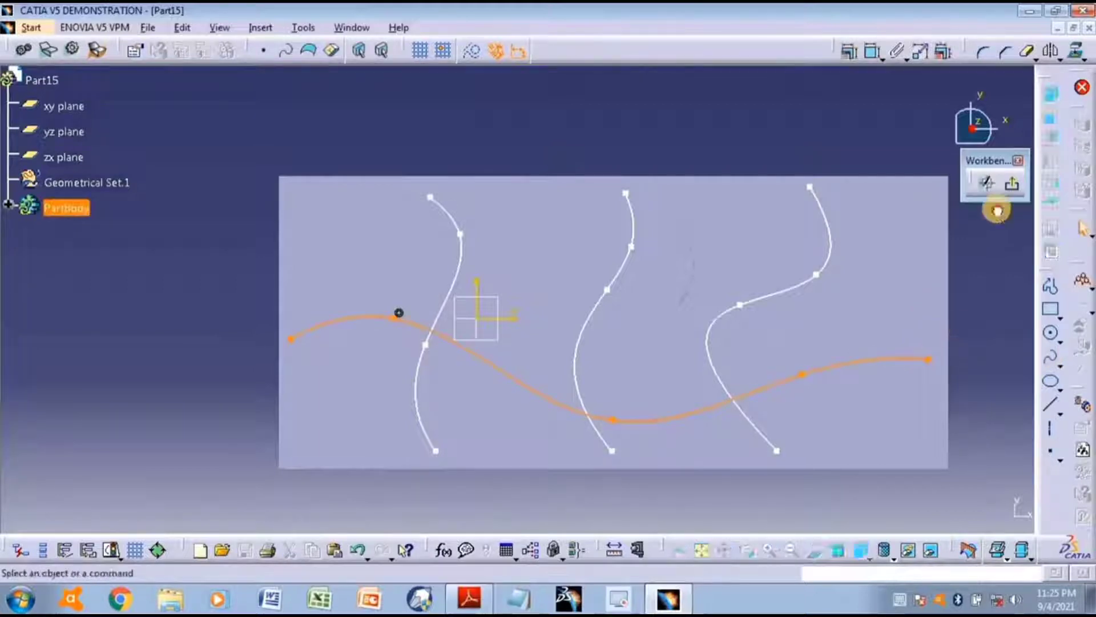
left_click(1012, 182)
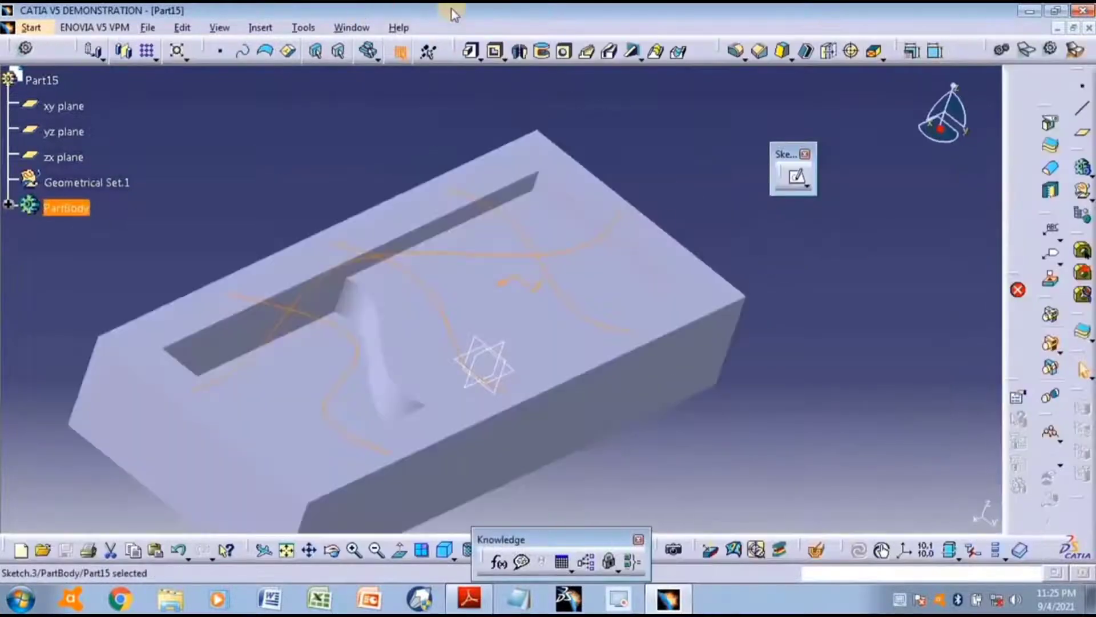
- Create a 5mm From Top stiffener on Sketch.3 after clearing an invalid-profile preview error
left_click(631, 53)
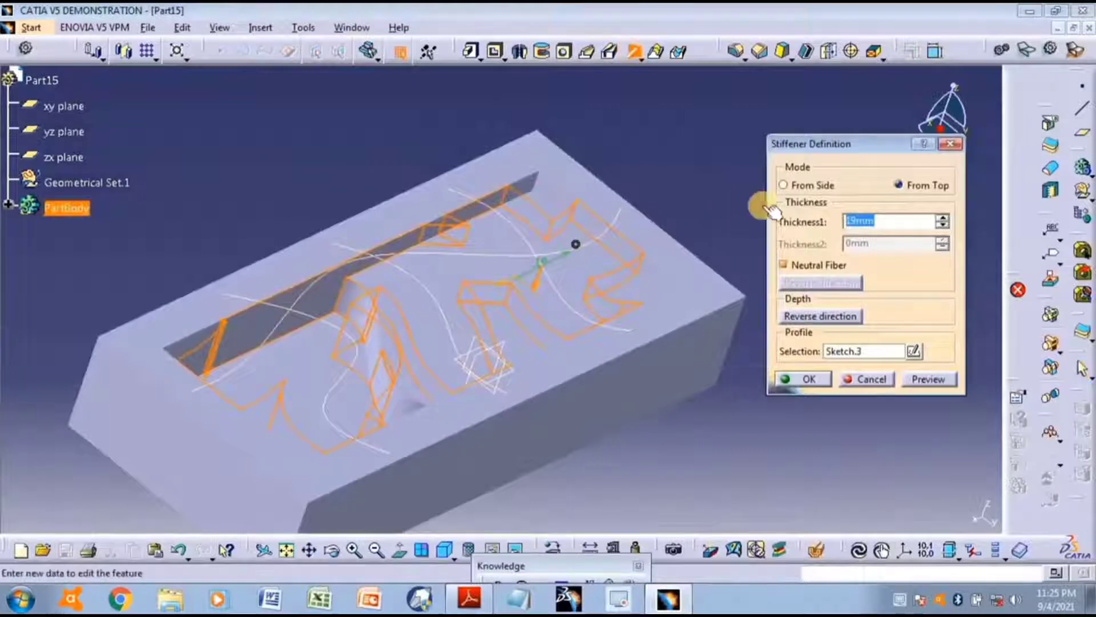
left_click(942, 226)
left_click(941, 228)
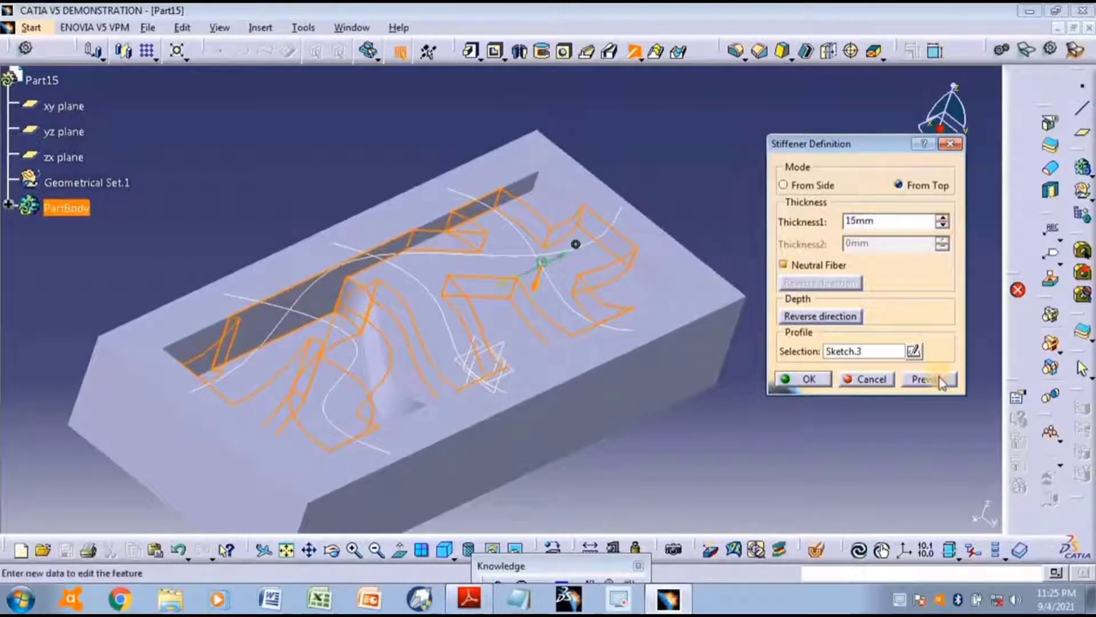
left_click(941, 380)
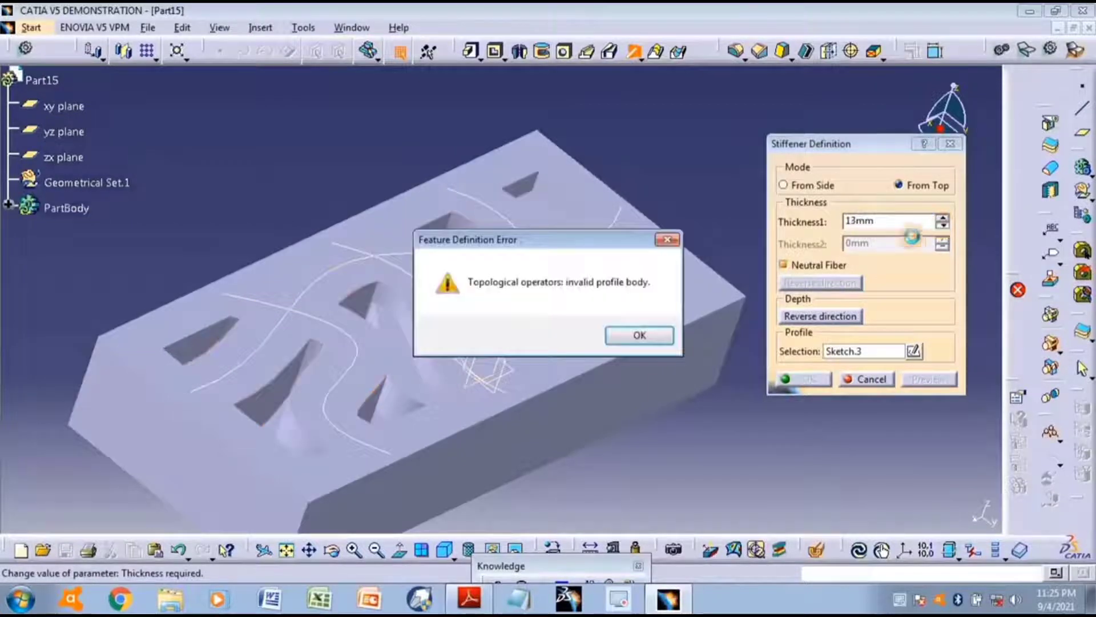
left_click(641, 335)
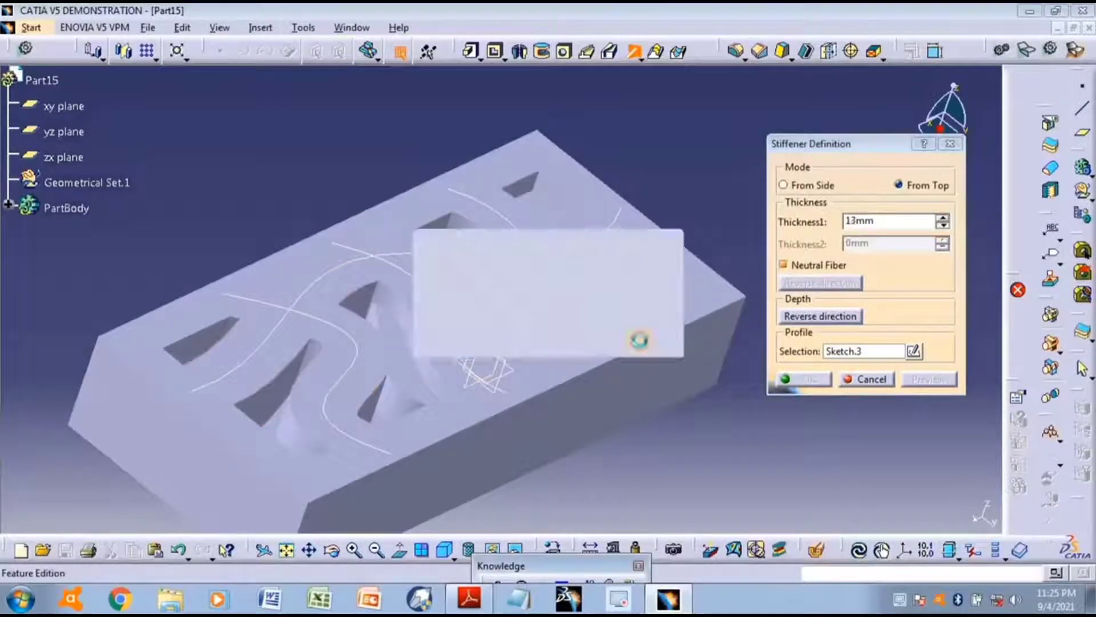
double_click(874, 221)
type("5")
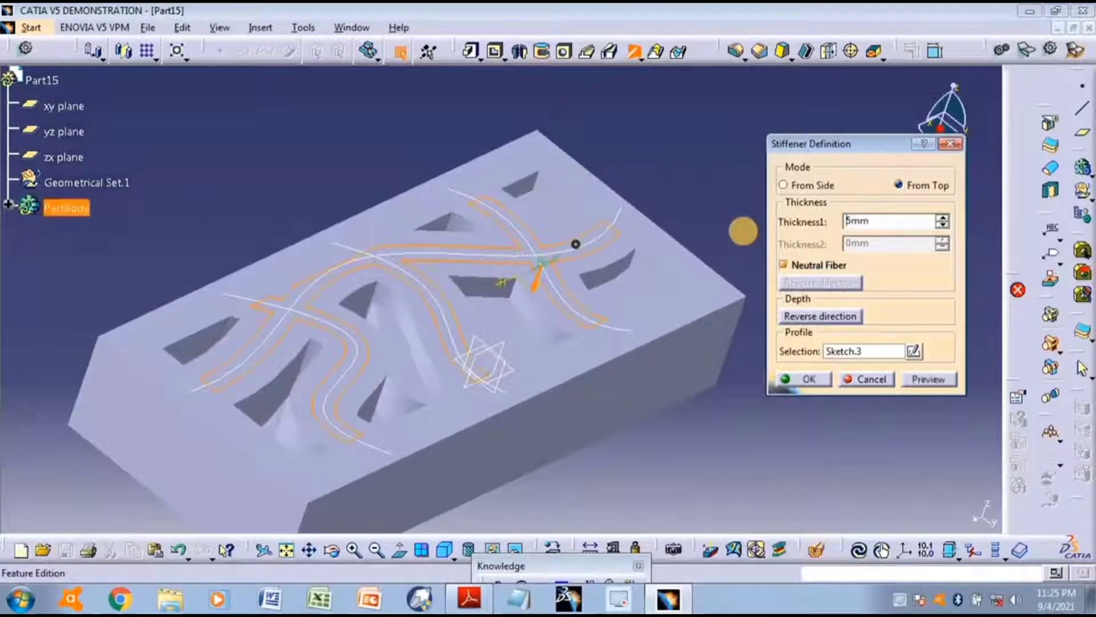
left_click(810, 379)
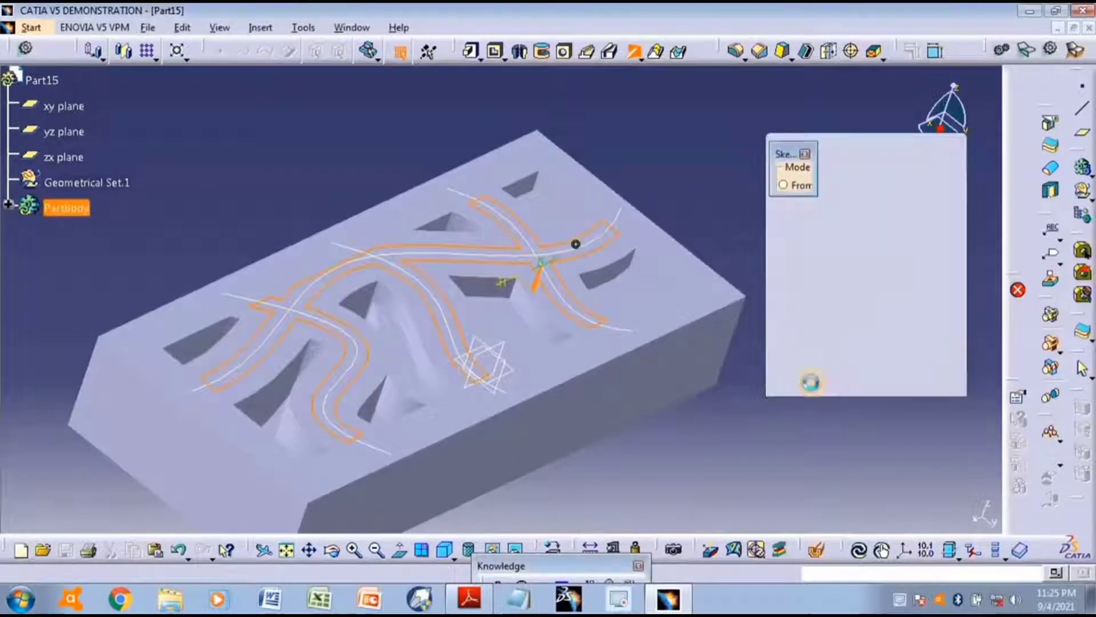
mouse_move(746, 220)
middle_mouse_down()
mouse_move(536, 272)
mouse_move(502, 331)
mouse_move(615, 274)
mouse_move(703, 296)
mouse_move(516, 248)
mouse_move(595, 284)
mouse_move(521, 184)
mouse_move(537, 251)
mouse_move(517, 105)
mouse_move(506, 140)
mouse_move(516, 245)
mouse_move(528, 186)
middle_mouse_up()
- Create a new part, Part16, in the Part Design workbench
left_click(31, 28)
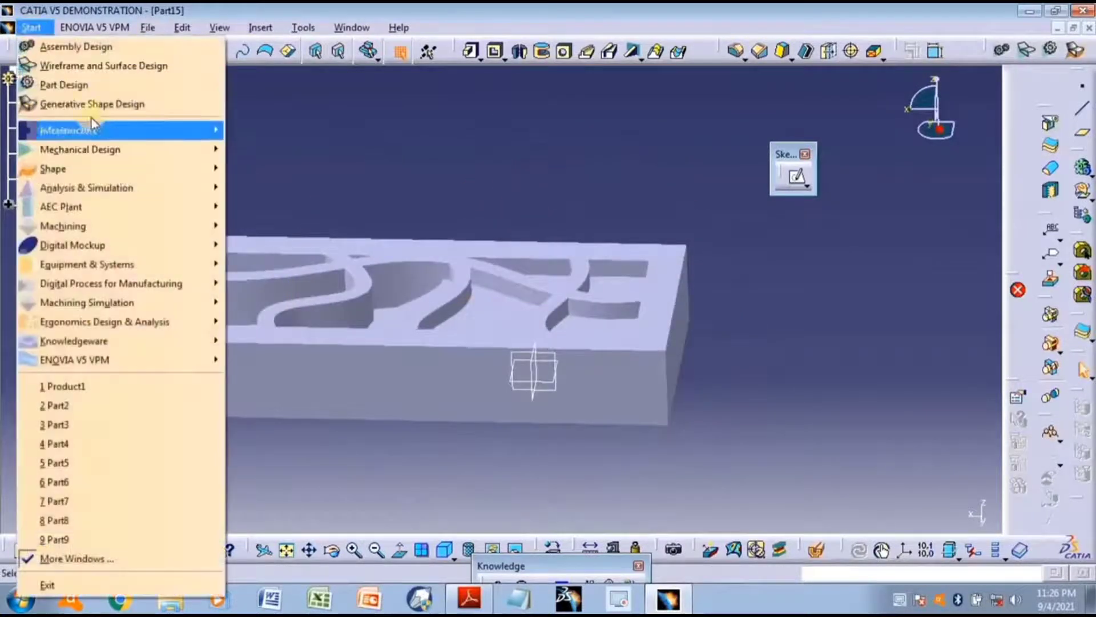
left_click(75, 85)
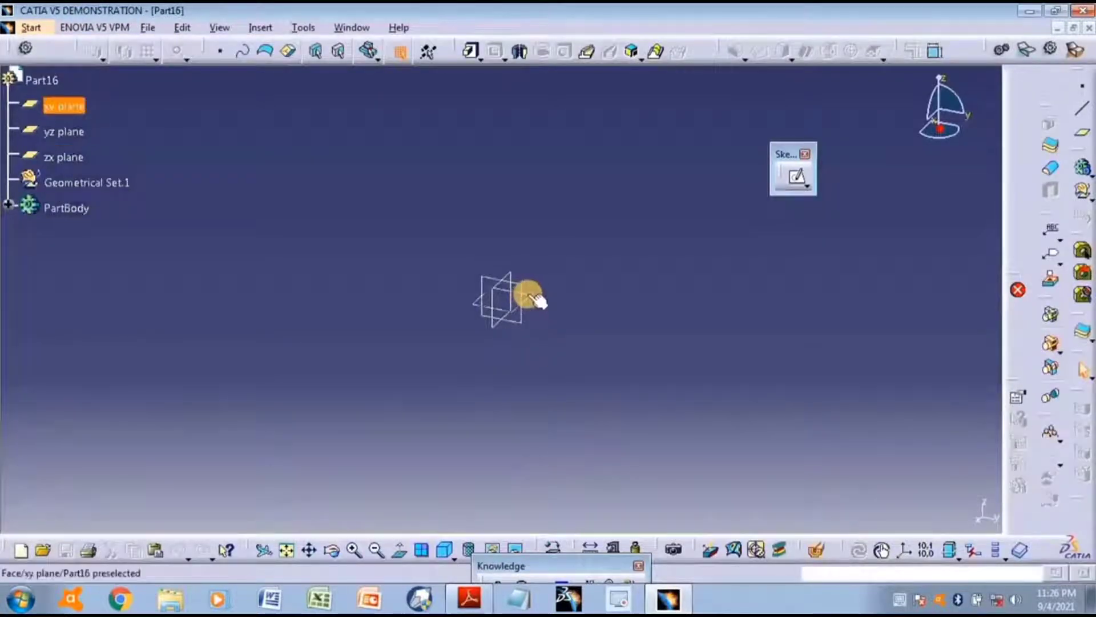
- Sketch a rectangle on the xy plane and exit the sketcher
left_click(798, 184)
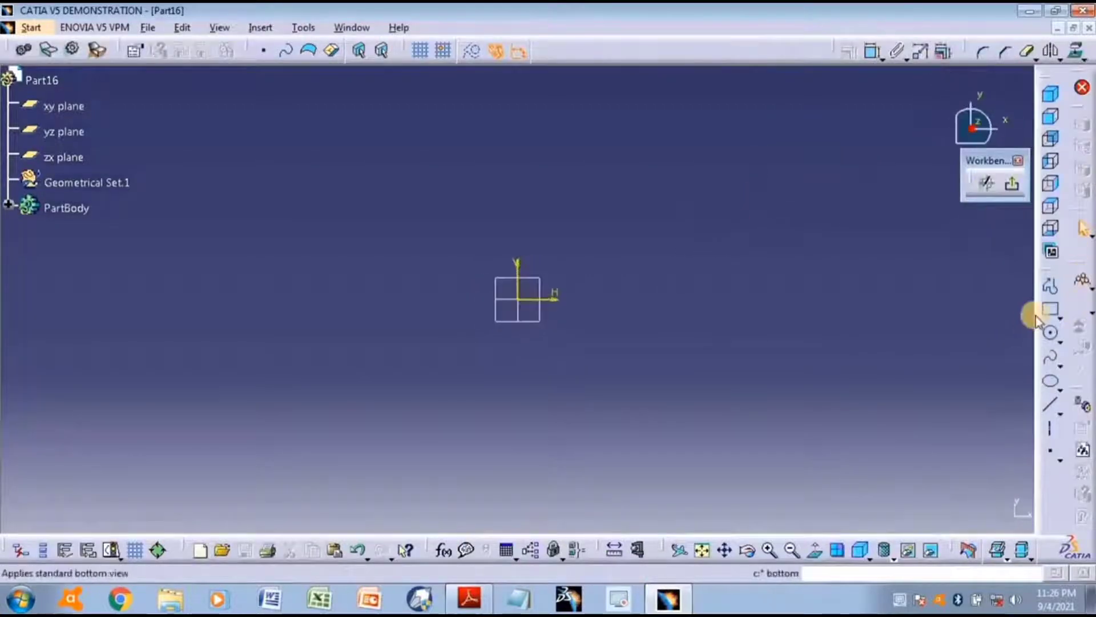
left_click(1053, 318)
left_click(310, 206)
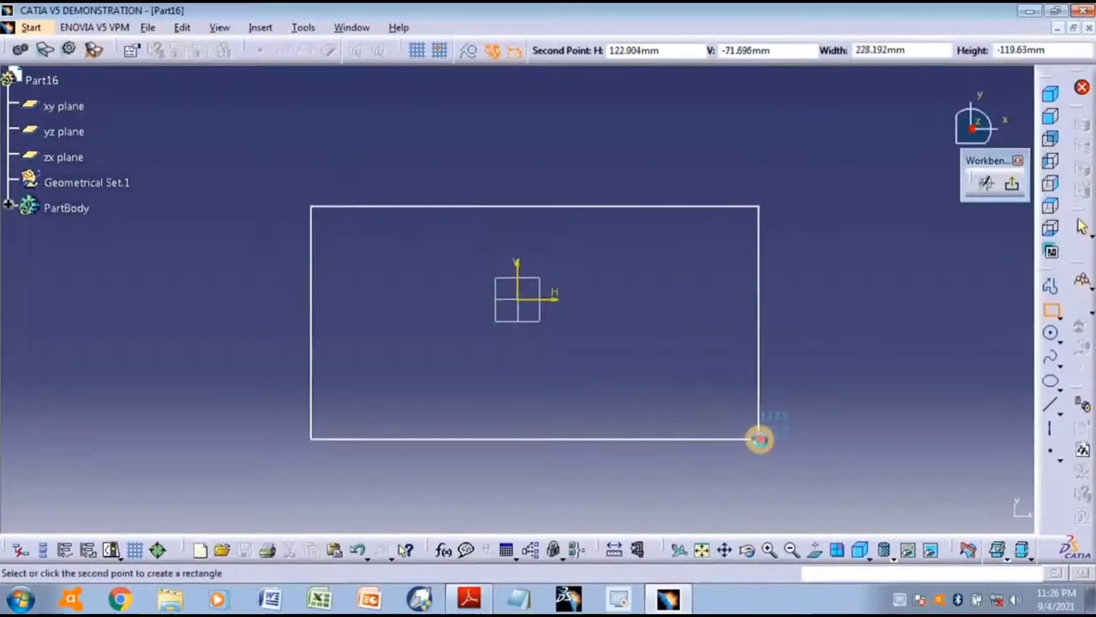
left_click(759, 439)
left_click(1014, 196)
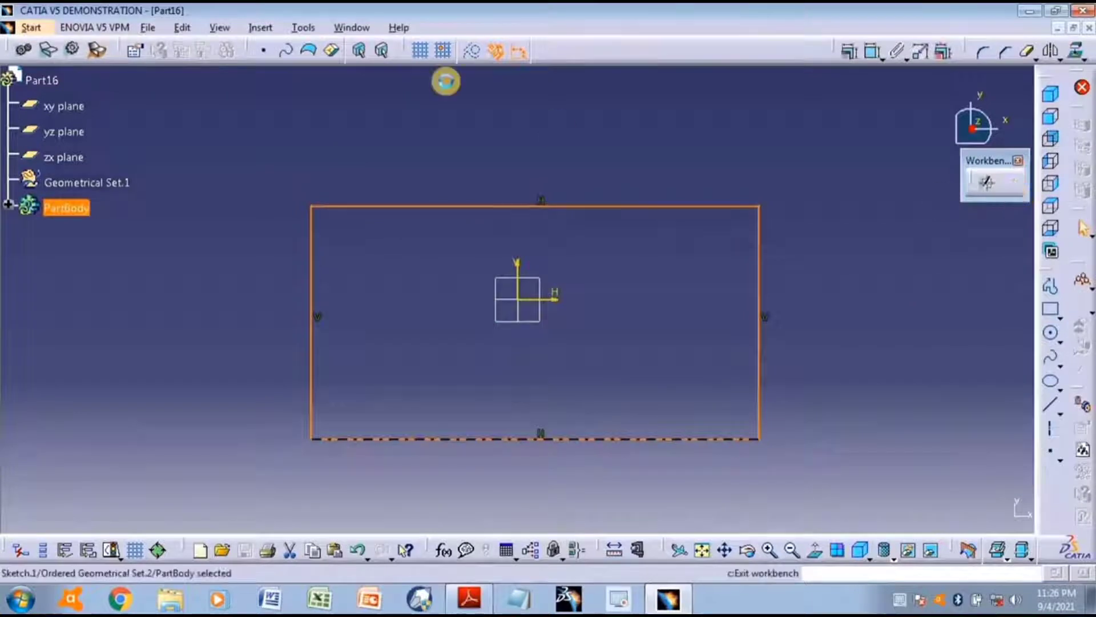
- Pad the rectangle 20mm into base block Pad.1, then start a sketch on its top face
left_click(472, 52)
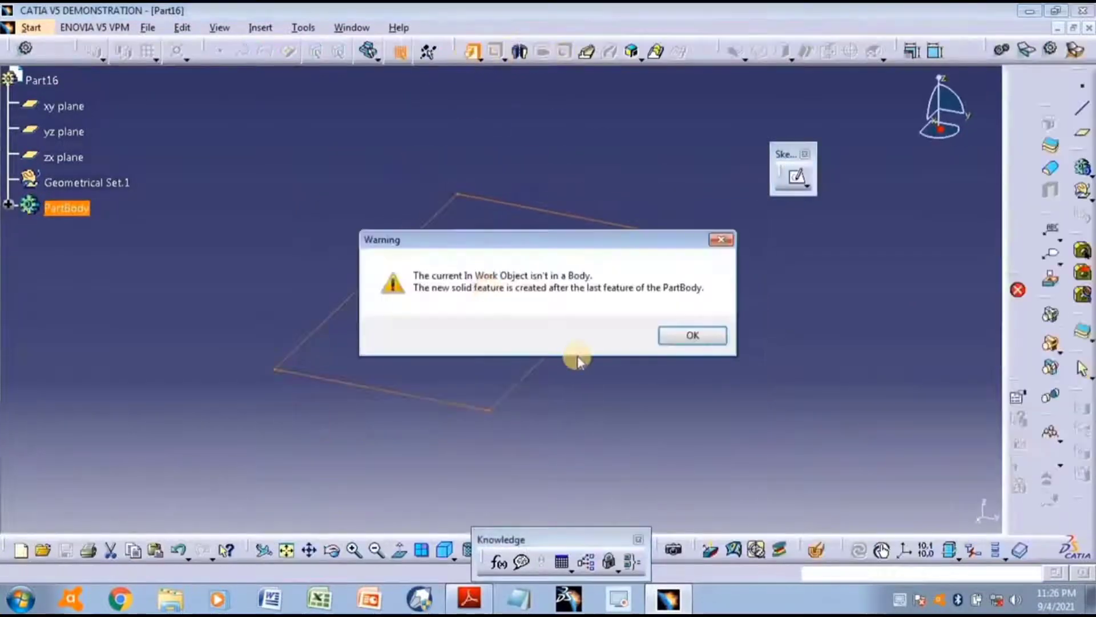
left_click(668, 339)
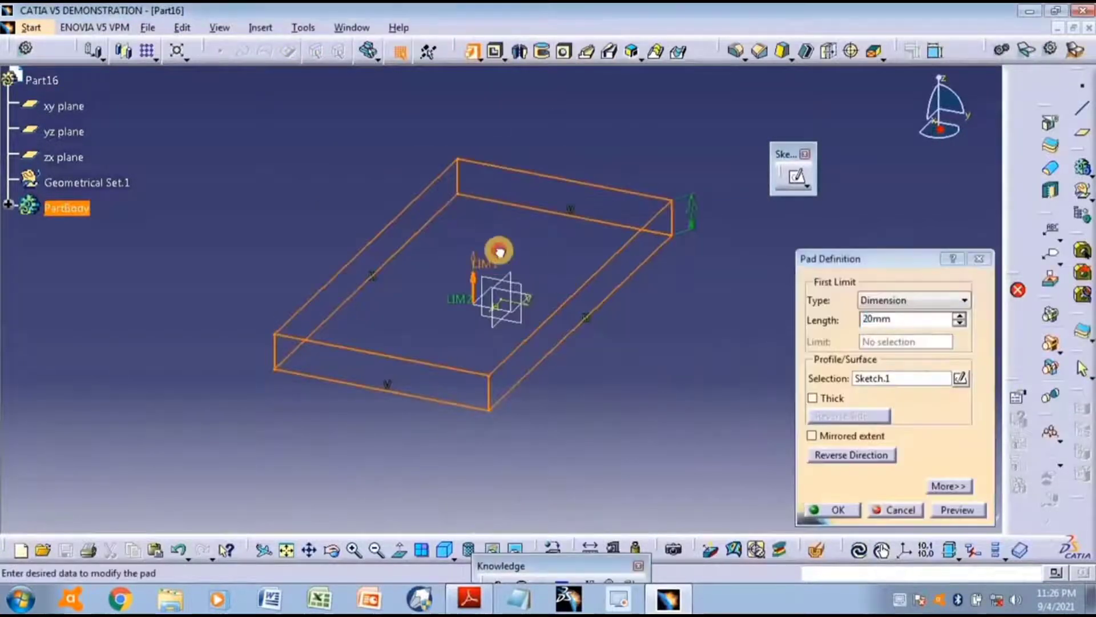
left_click_drag(502, 248, 497, 234)
left_click(833, 509)
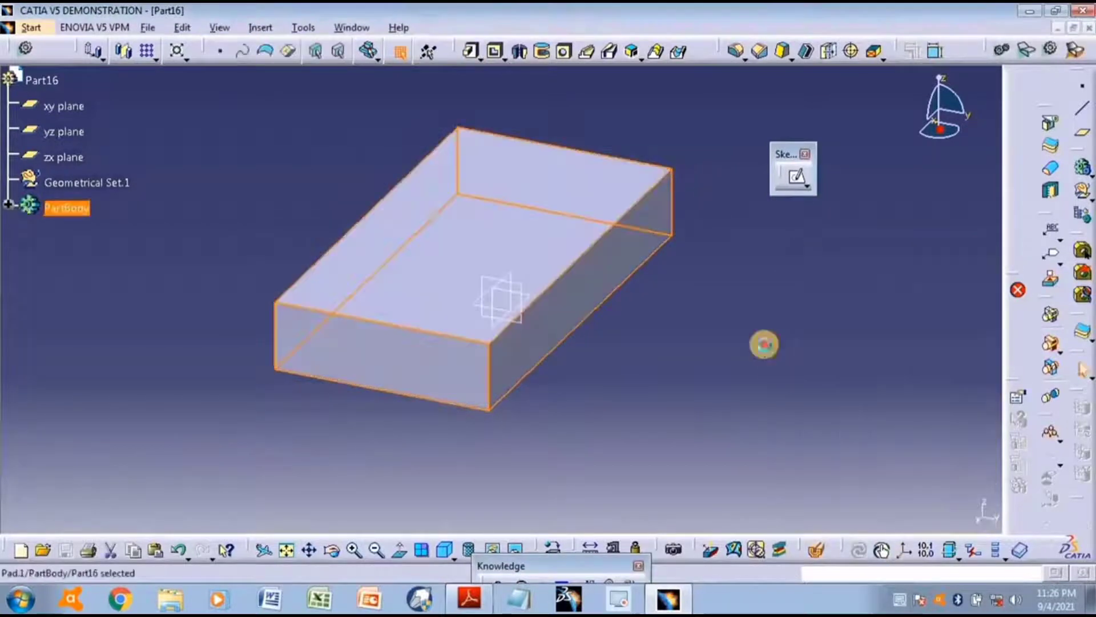
left_click(796, 176)
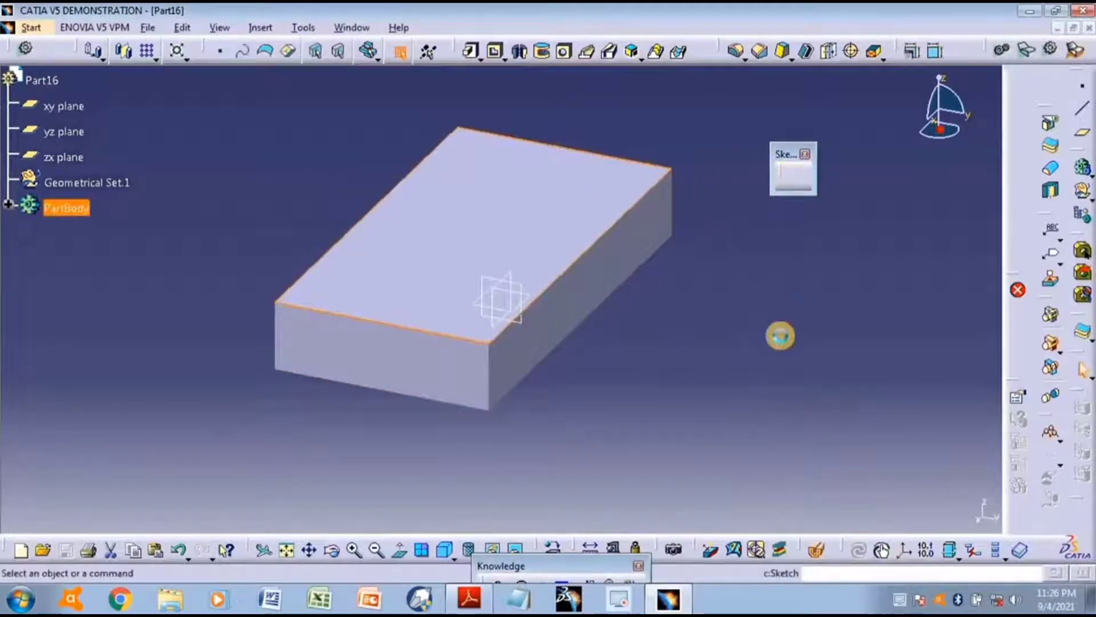
- Draw a circle centred near the origin on the block's top face
left_click(1051, 334)
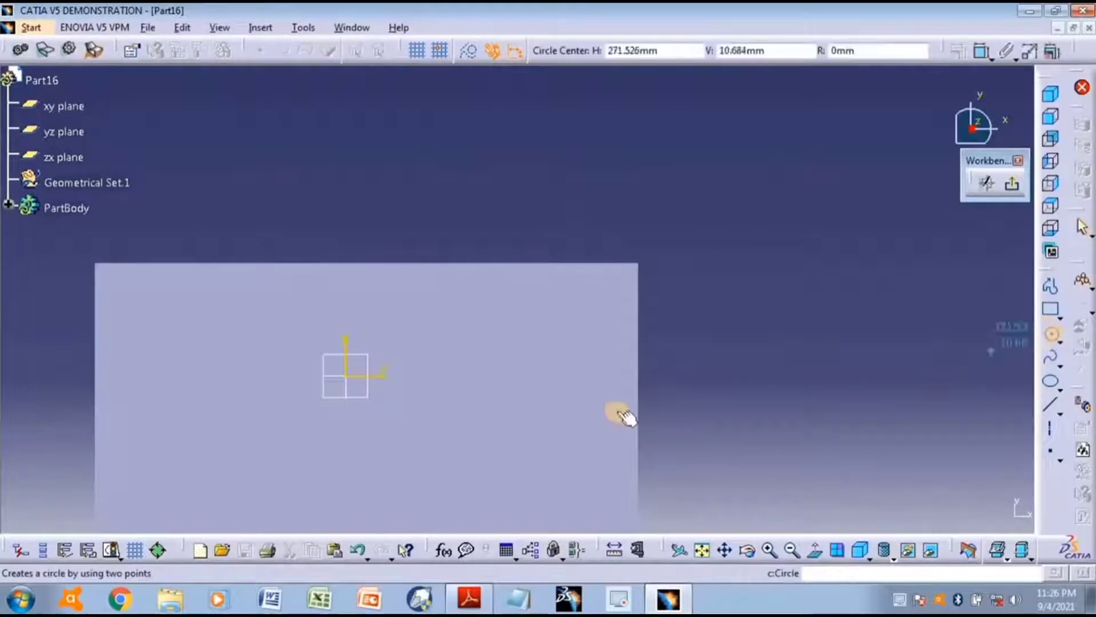
middle_click_drag(455, 415, 646, 240)
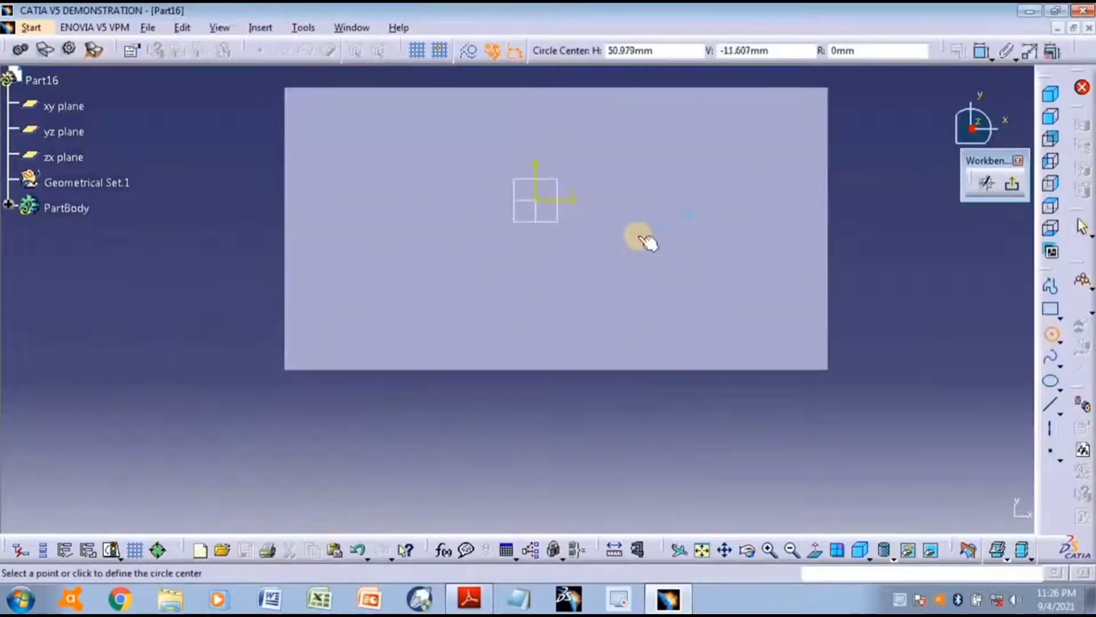
left_click(591, 216)
left_click(550, 265)
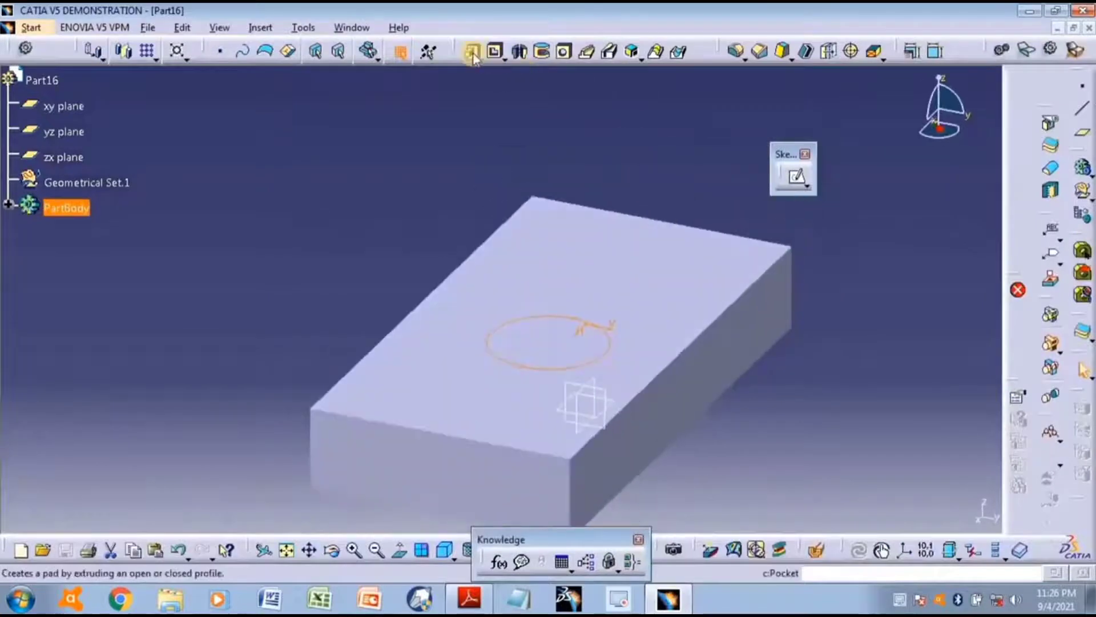
- Pad the circle Sketch.2 to 79mm into a cylinder and orbit to inspect it
left_click(471, 52)
left_click_drag(567, 268, 576, 176)
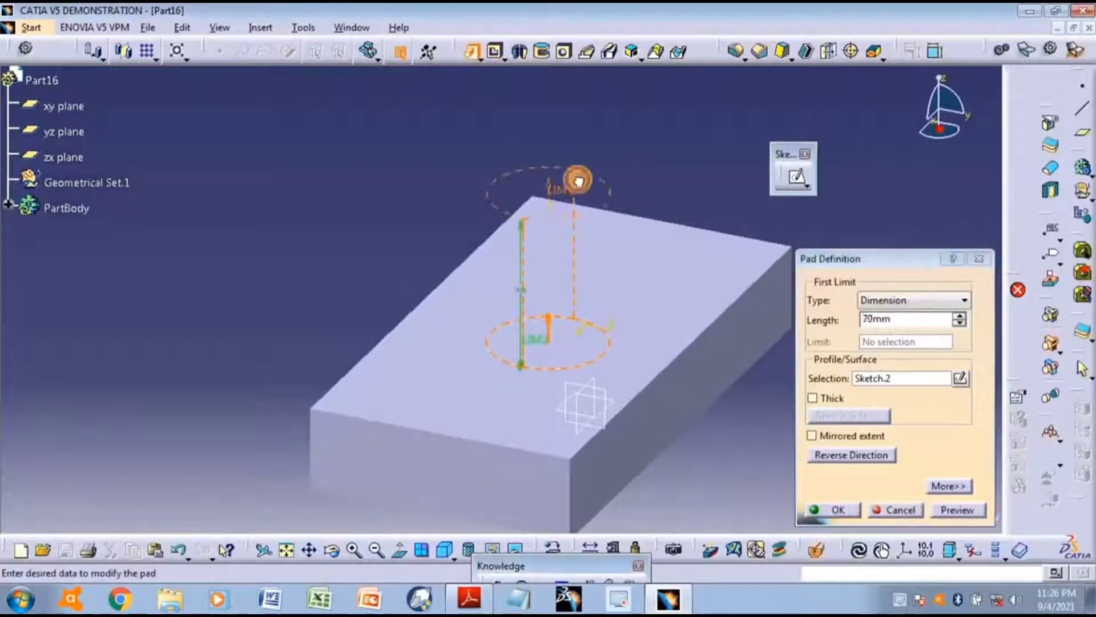
left_click(845, 510)
middle_click_drag(800, 396, 492, 408)
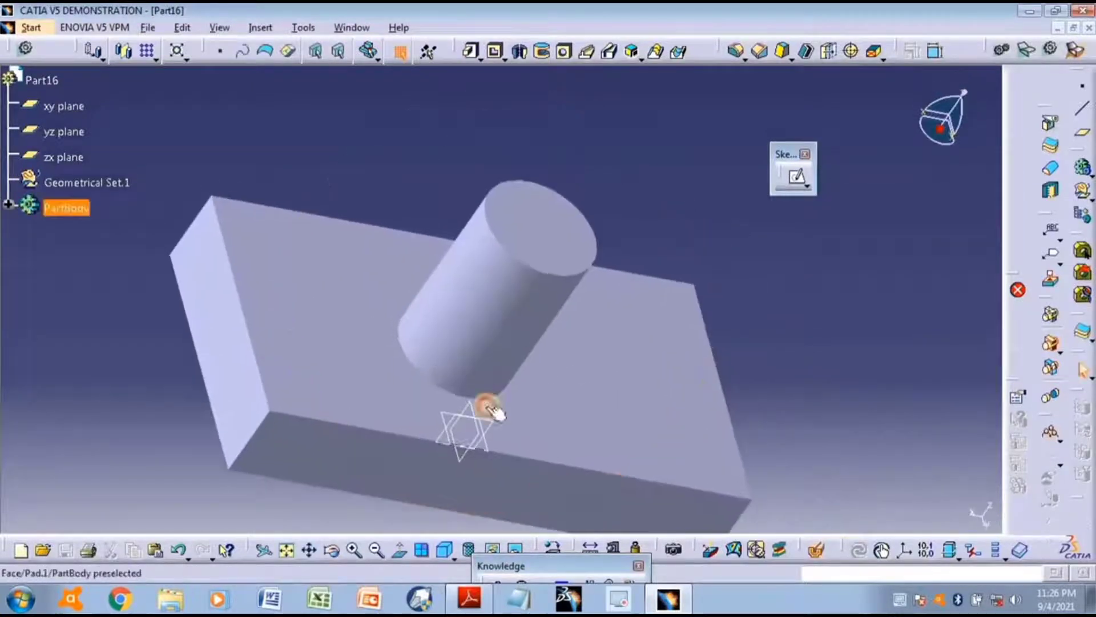
mouse_move(595, 437)
middle_mouse_down()
mouse_move(598, 355)
mouse_move(566, 343)
middle_mouse_up()
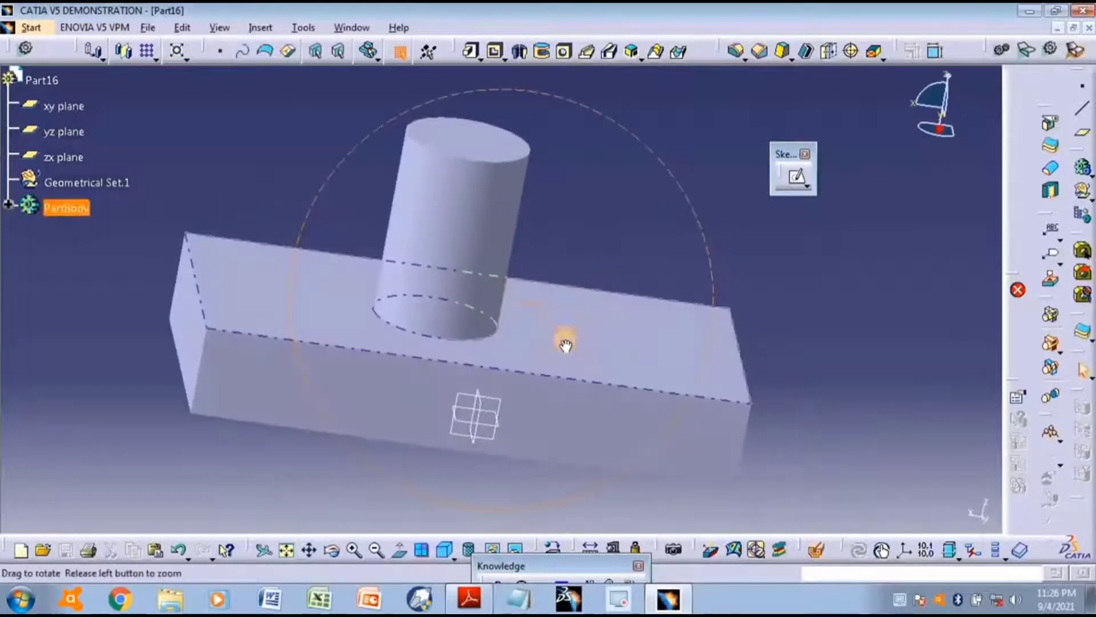
middle_click_drag(632, 359, 632, 257)
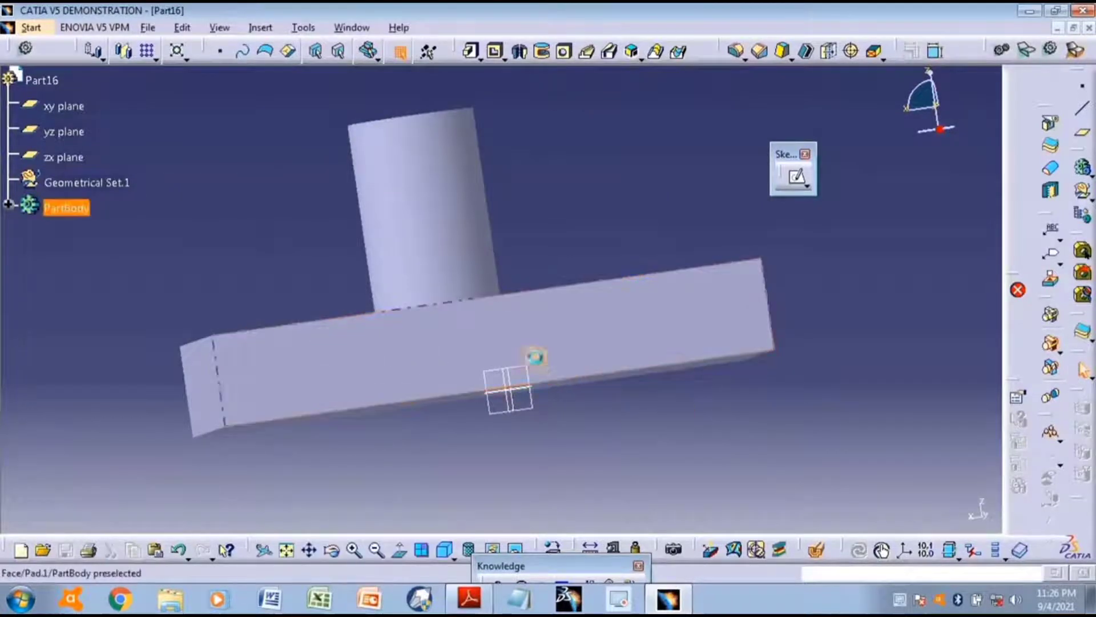
- On the zx plane, draw a diagonal line from the base to the cylinder's top corner and along its top edge
left_click(796, 176)
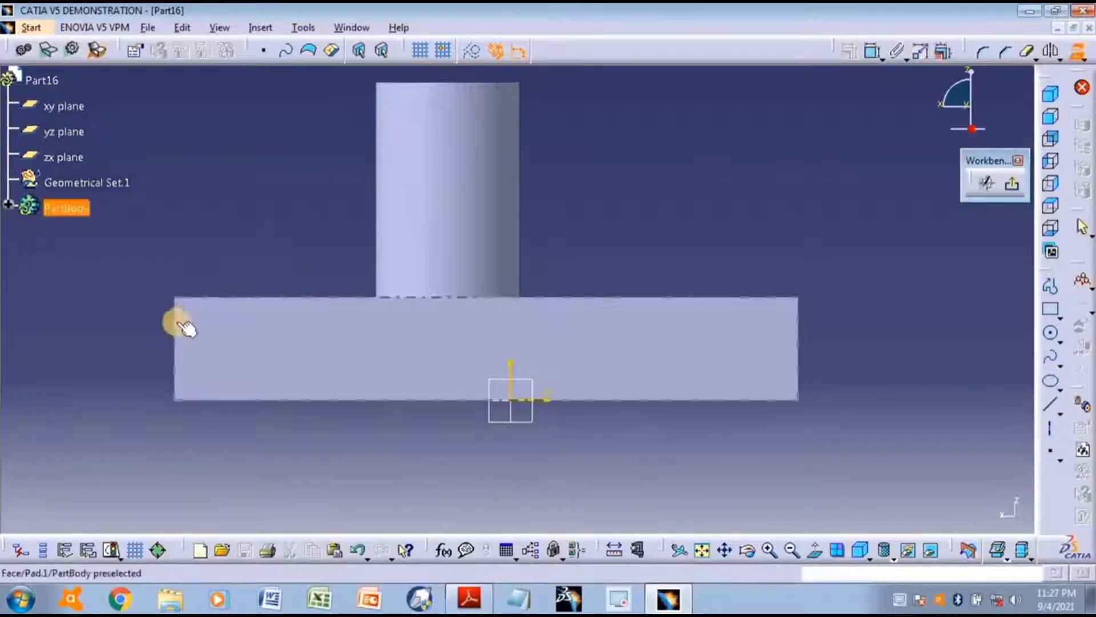
left_click(431, 84)
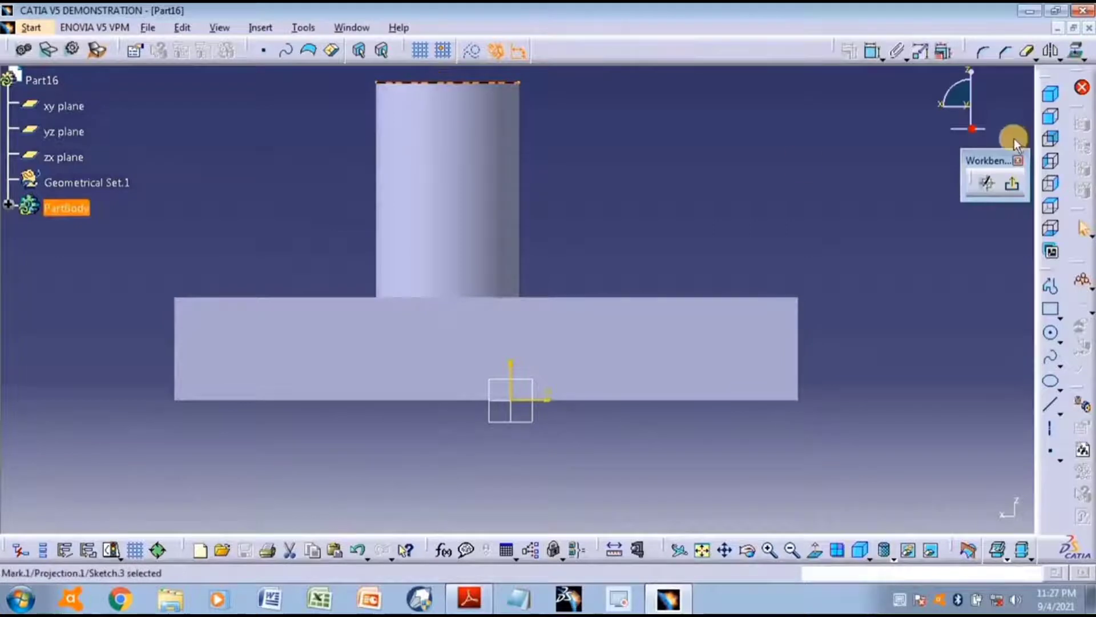
left_click(807, 136)
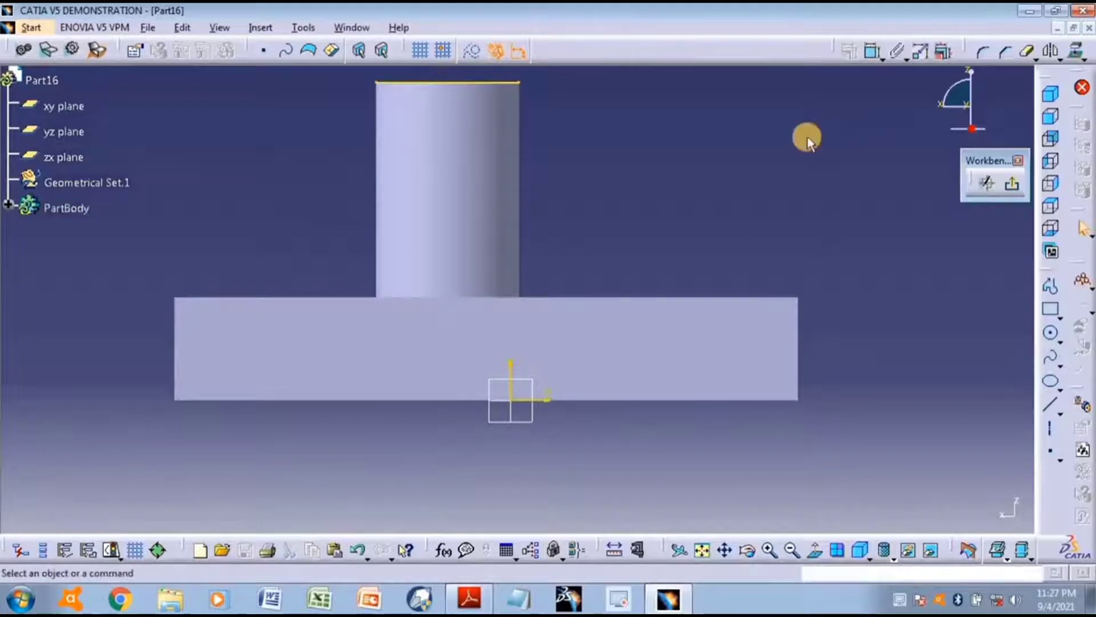
left_click(1052, 294)
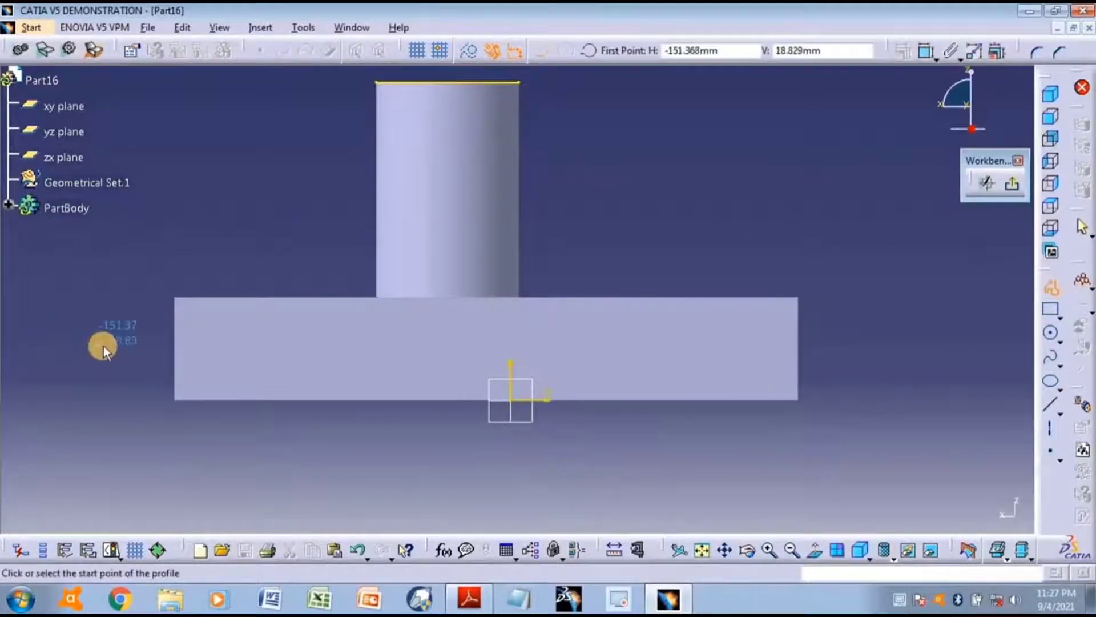
left_click(127, 306)
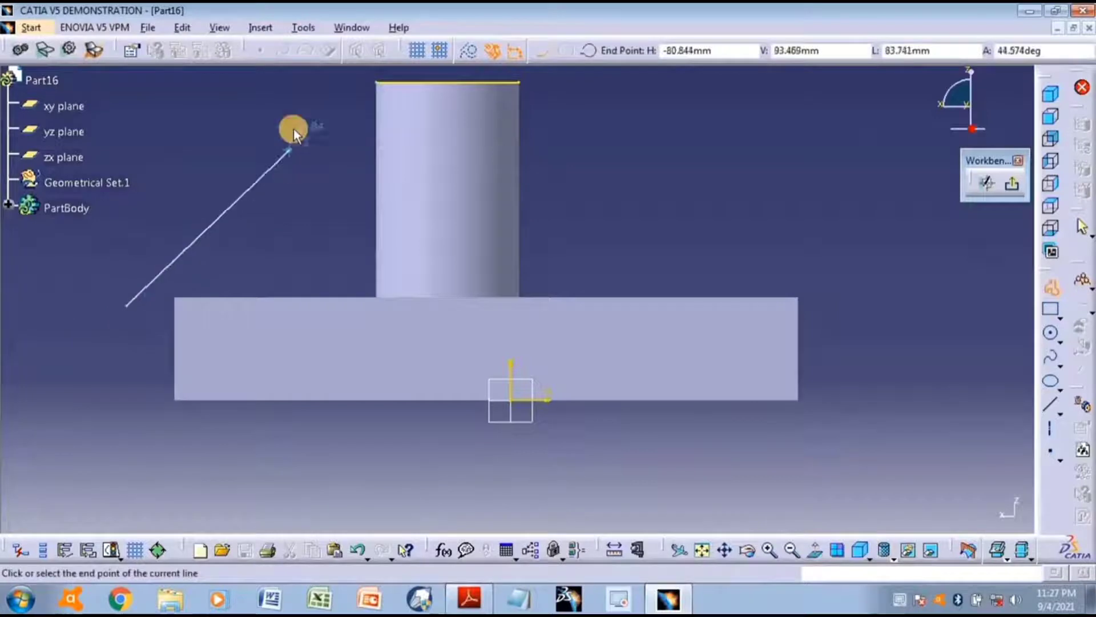
left_click(377, 83)
left_click(429, 84)
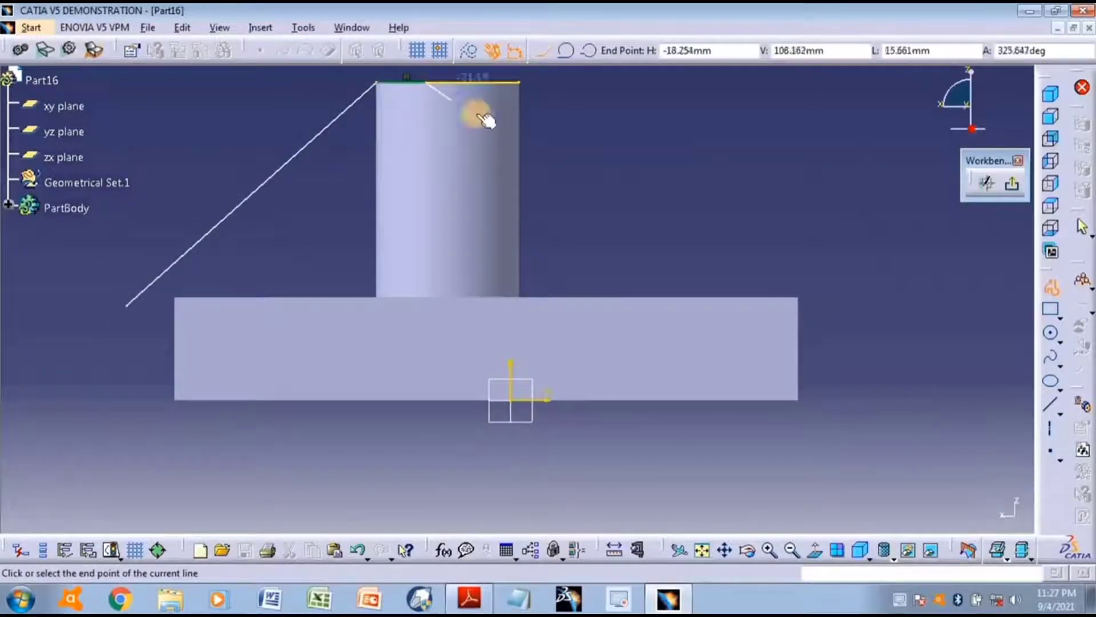
left_click(1055, 292)
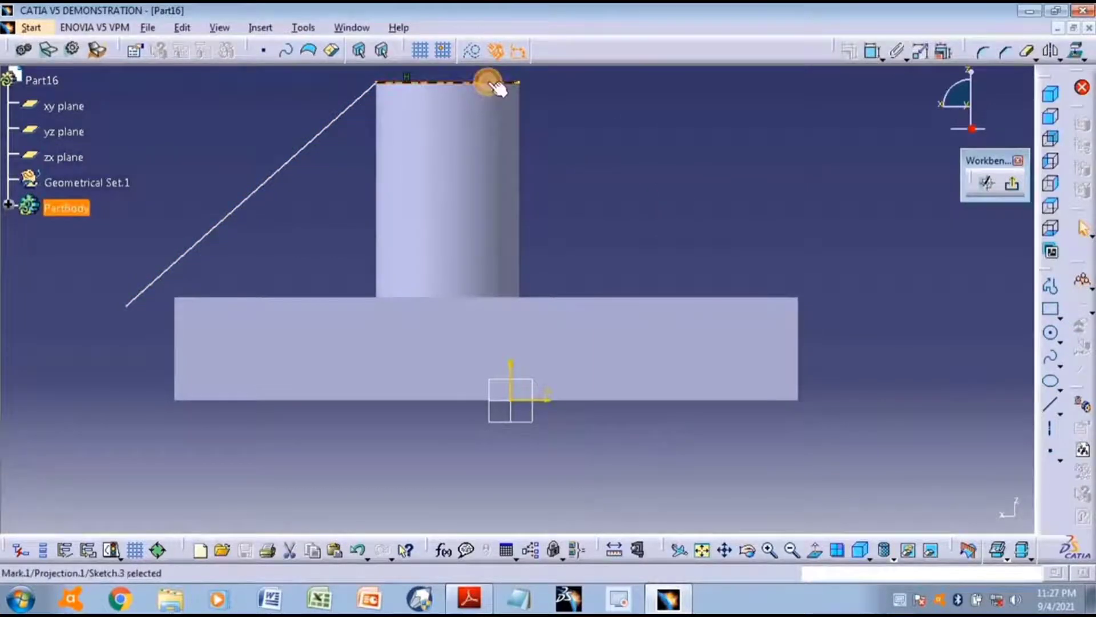
- Make the top-edge segment construction, make the line end coincident with the corner, and exit the sketch
left_click(471, 50)
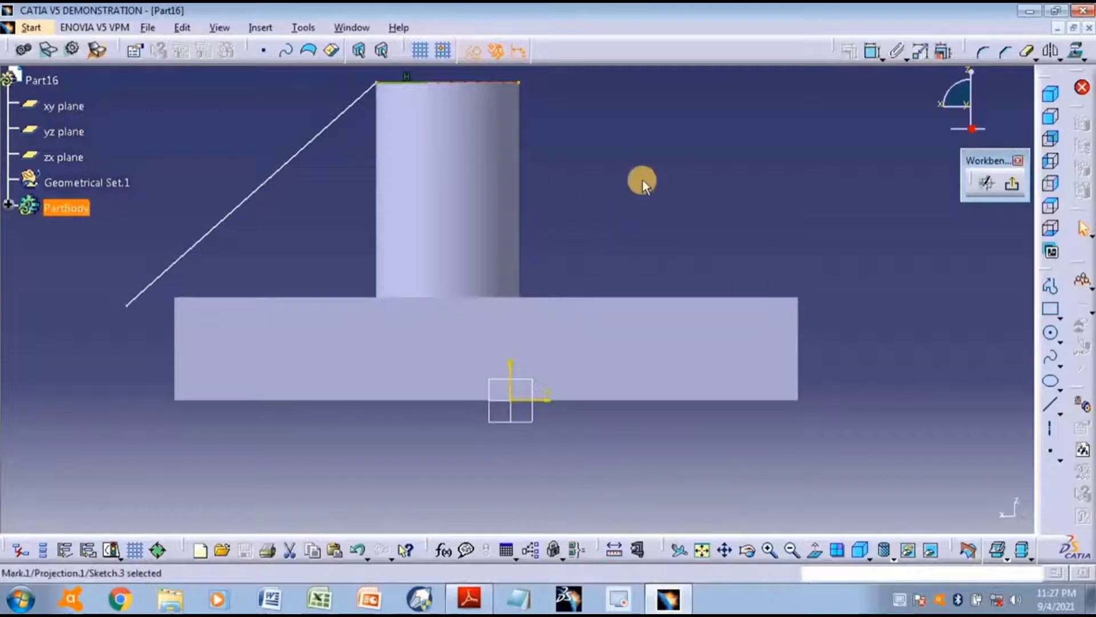
left_click(125, 322)
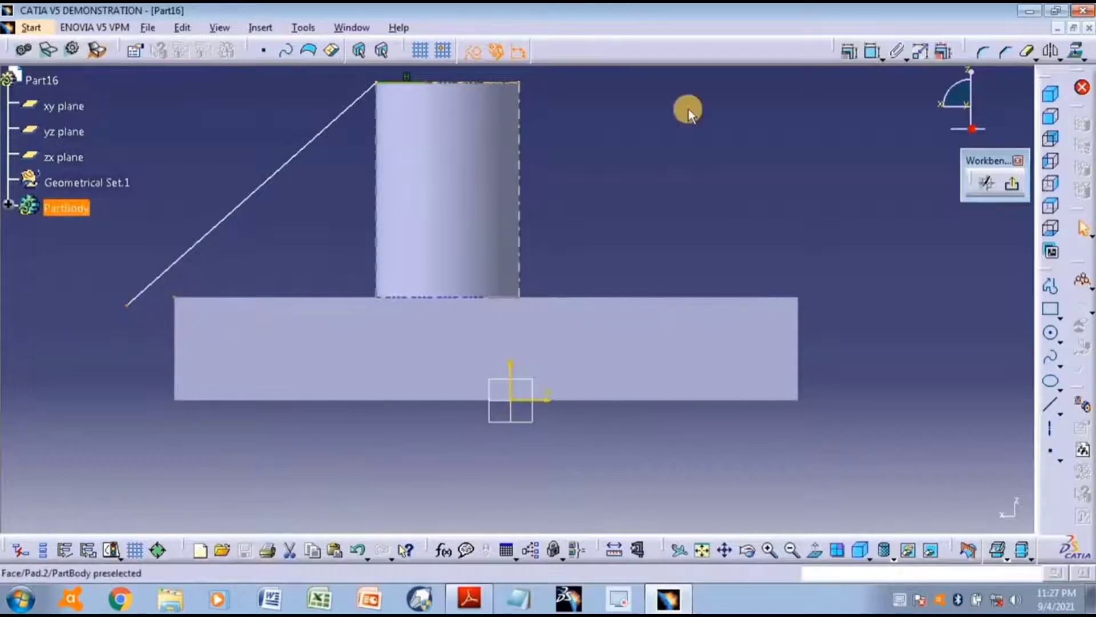
left_click(846, 60)
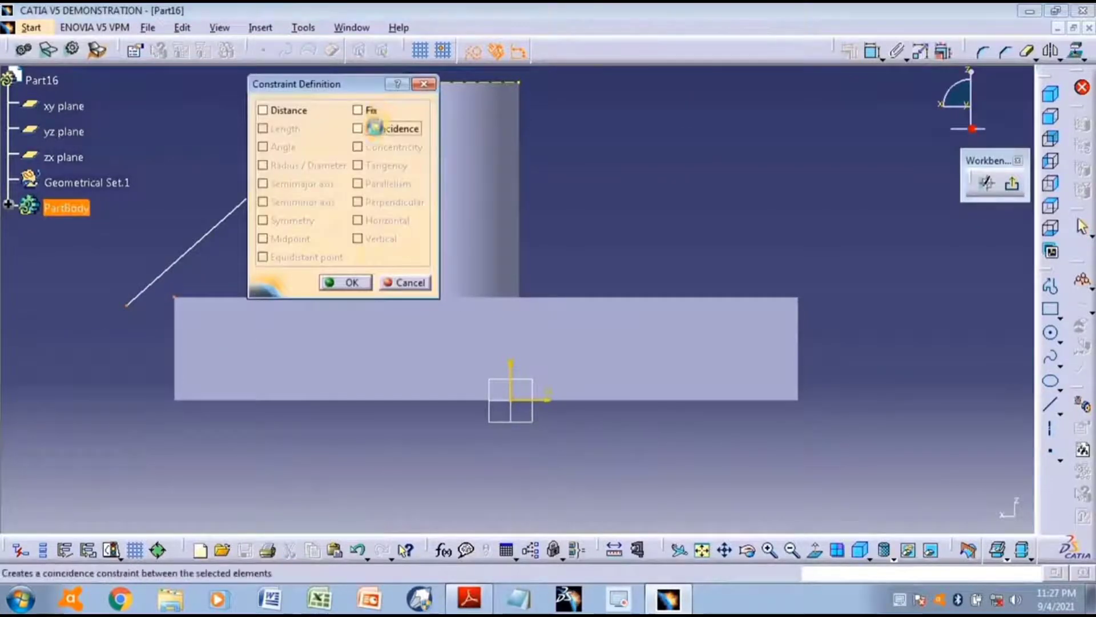
left_click(374, 128)
left_click(346, 281)
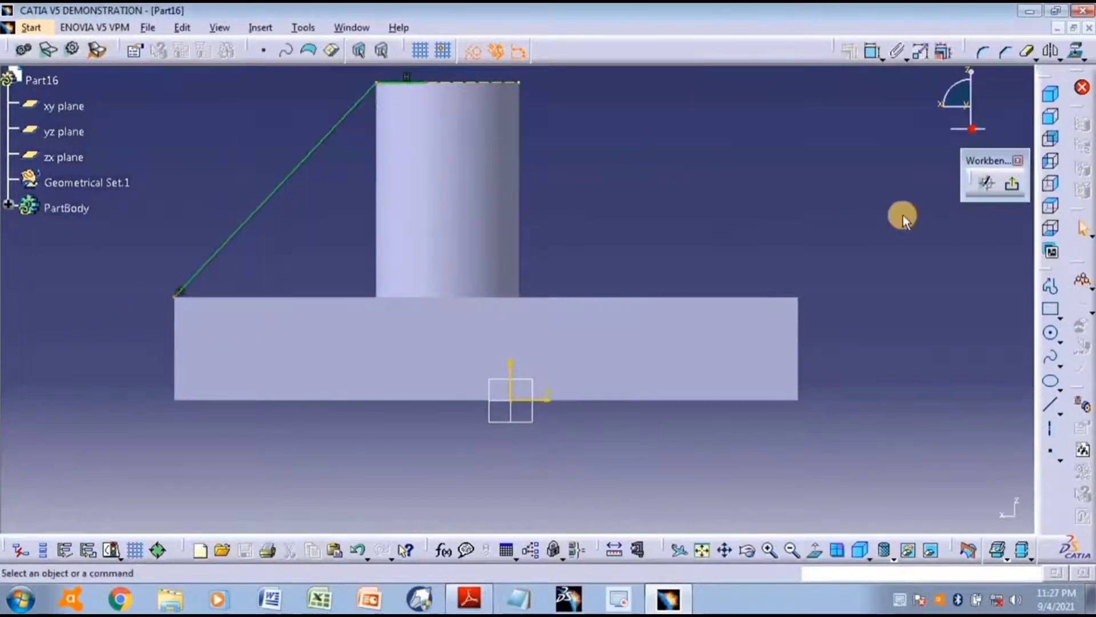
left_click(990, 196)
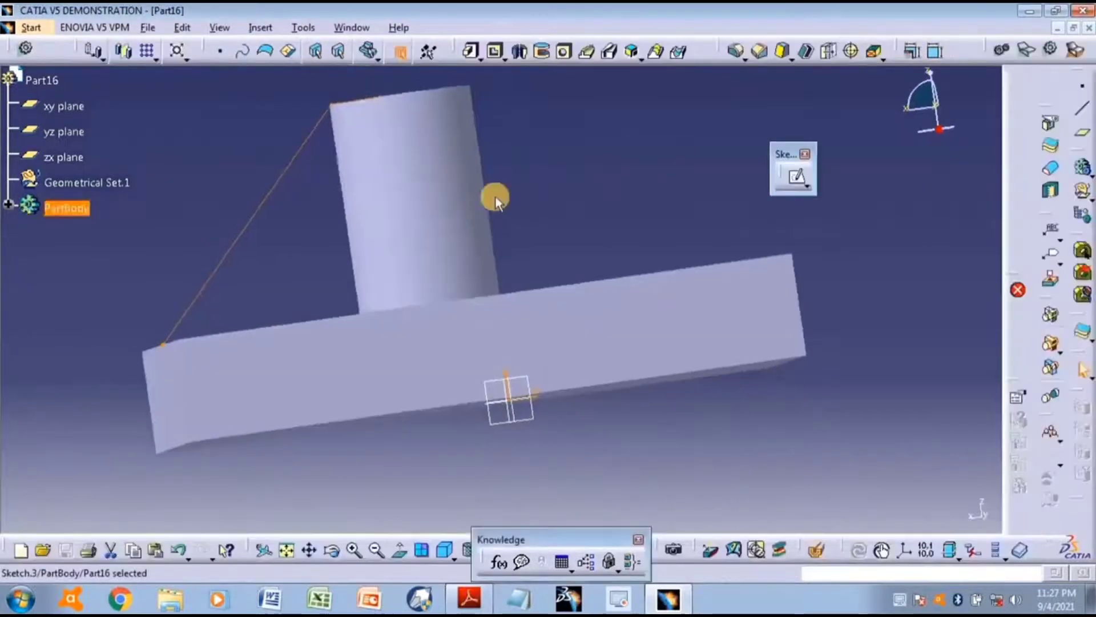
- Build a 13mm From Side stiffener on Sketch.3 and orbit to inspect the triangular web
middle_click_drag(266, 202, 485, 269)
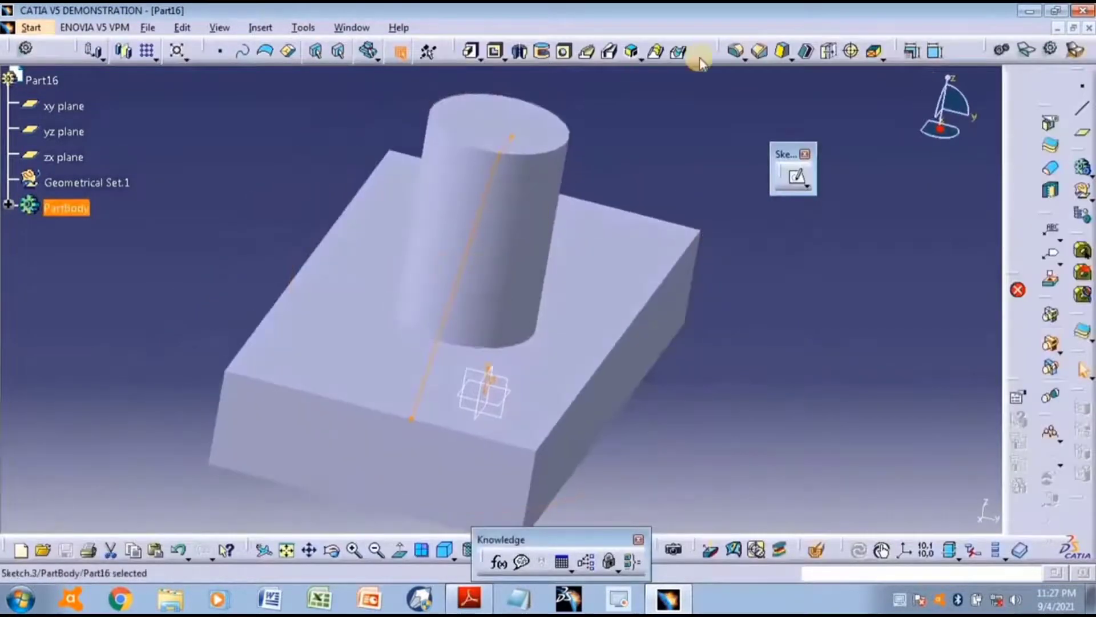
left_click(634, 52)
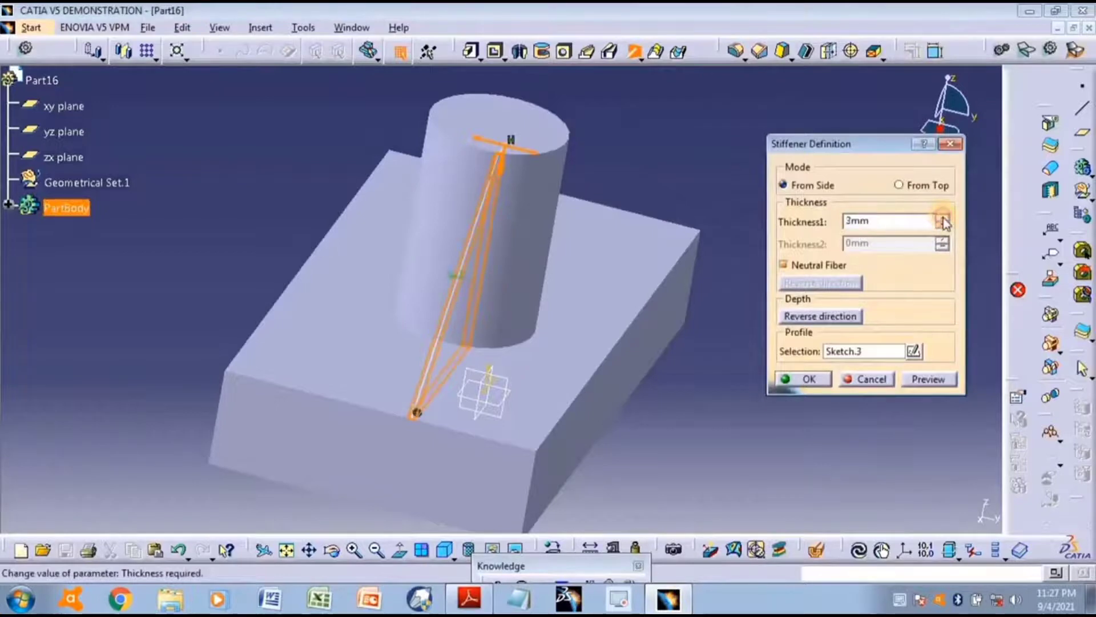
left_click(942, 216)
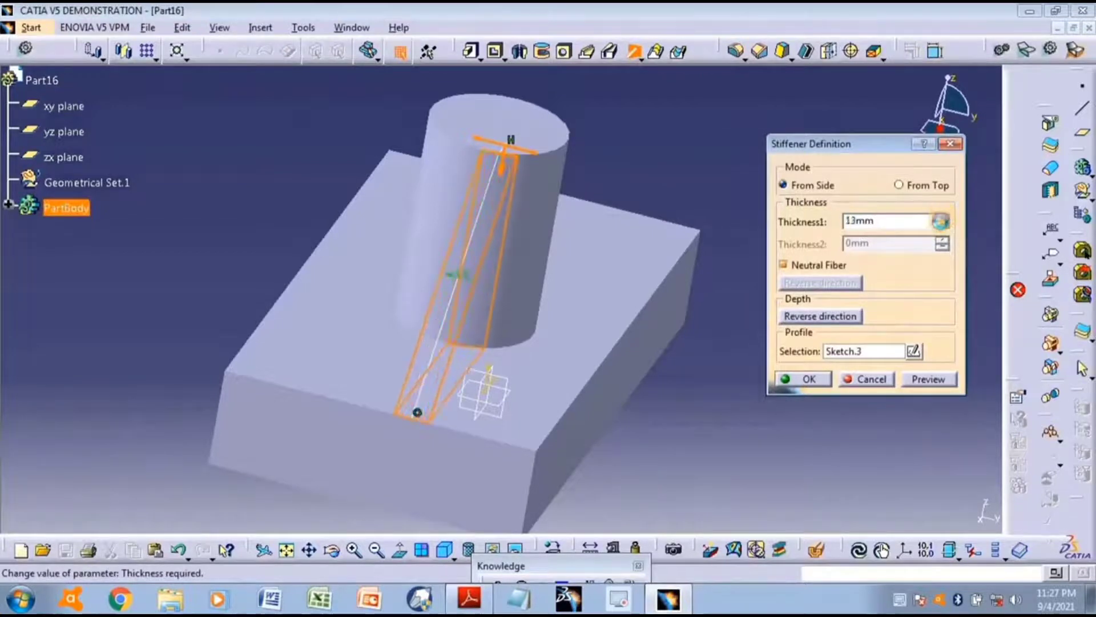
left_click(925, 385)
left_click(813, 386)
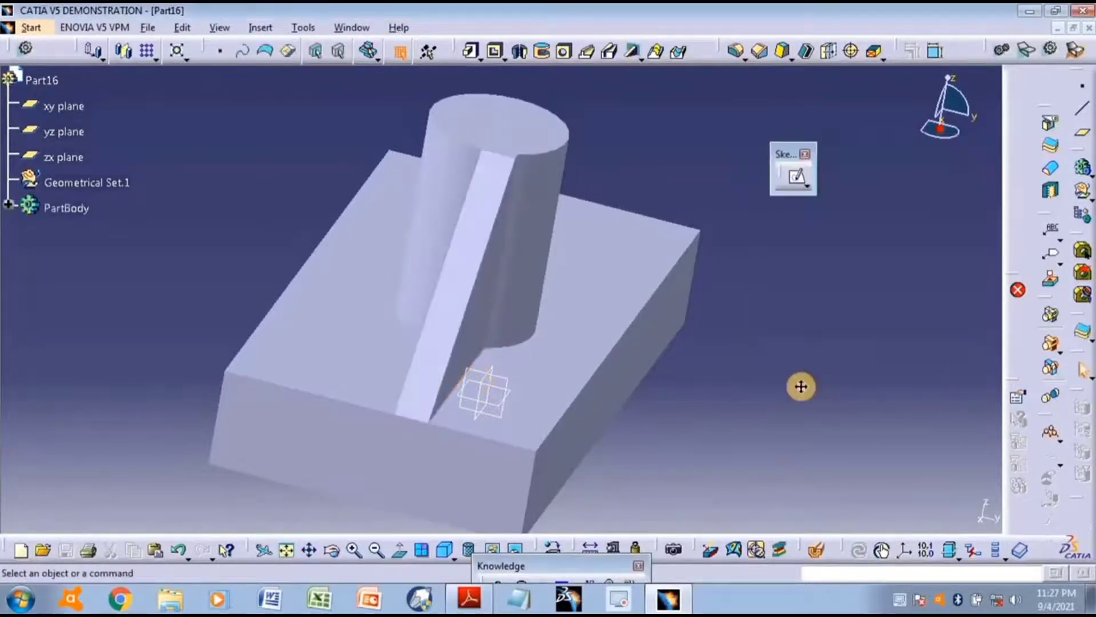
mouse_move(800, 386)
middle_mouse_down()
mouse_move(563, 370)
mouse_move(451, 322)
middle_mouse_up()
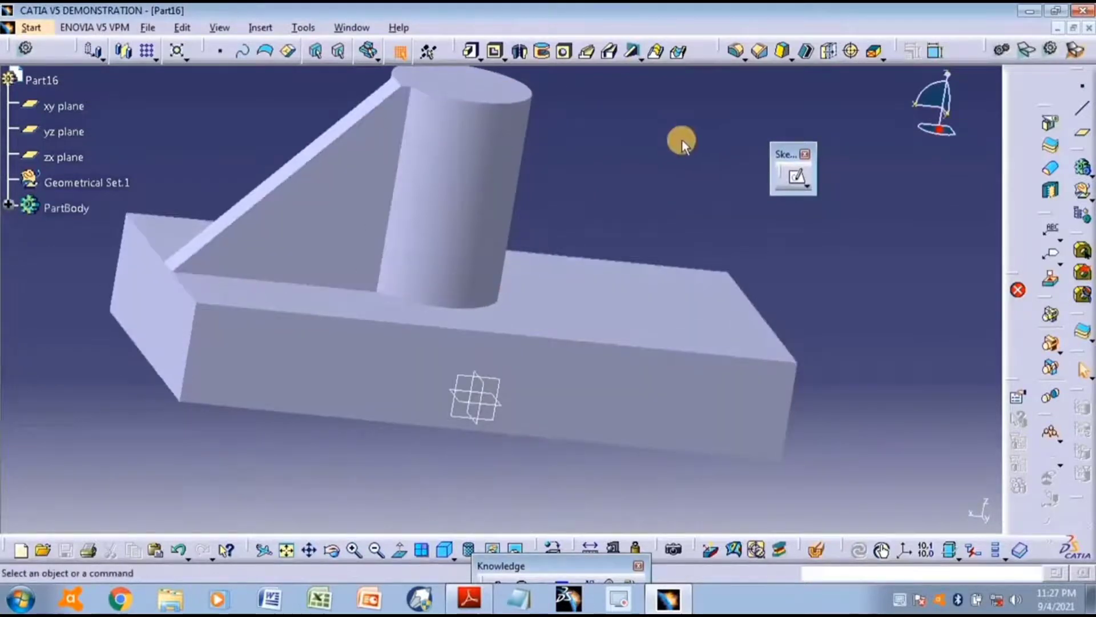
mouse_move(685, 139)
middle_mouse_down()
mouse_move(621, 255)
mouse_move(617, 158)
mouse_move(590, 228)
mouse_move(658, 257)
middle_mouse_up()
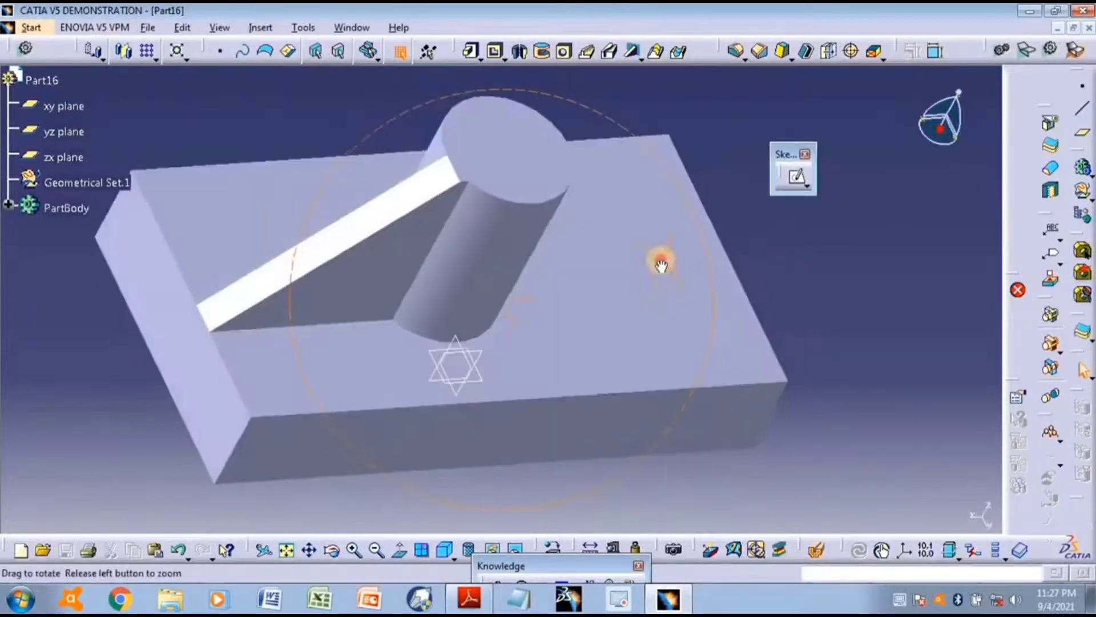
mouse_move(255, 115)
middle_mouse_down()
mouse_move(254, 263)
mouse_move(371, 274)
mouse_move(141, 313)
middle_mouse_up()
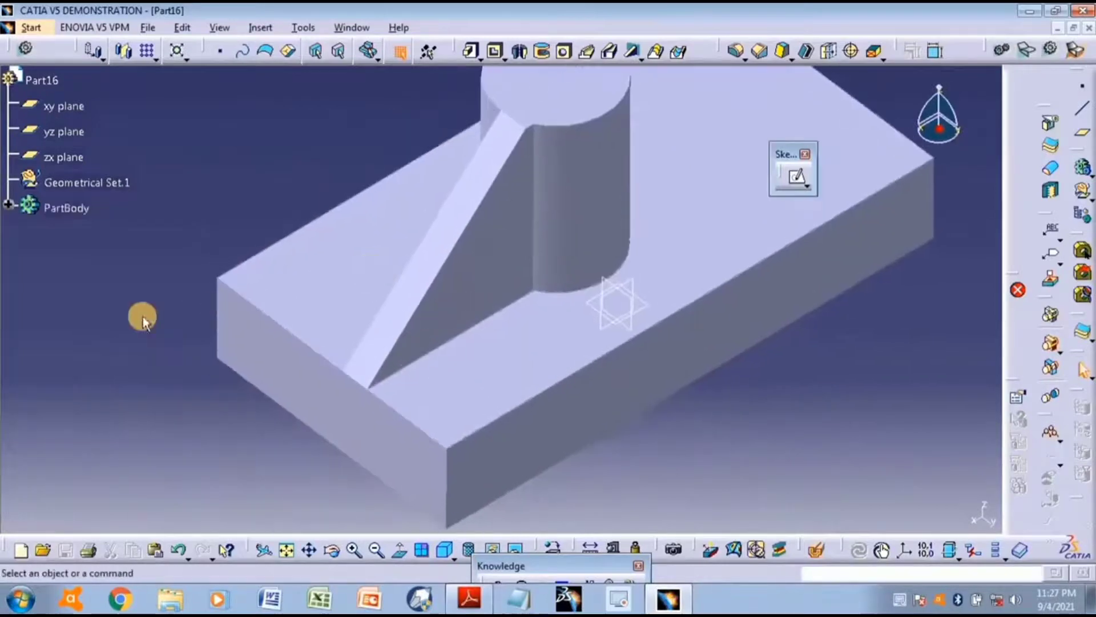
- Create a face-face fillet between the stiffener face and the base's top face
left_click(735, 62)
left_click(945, 266)
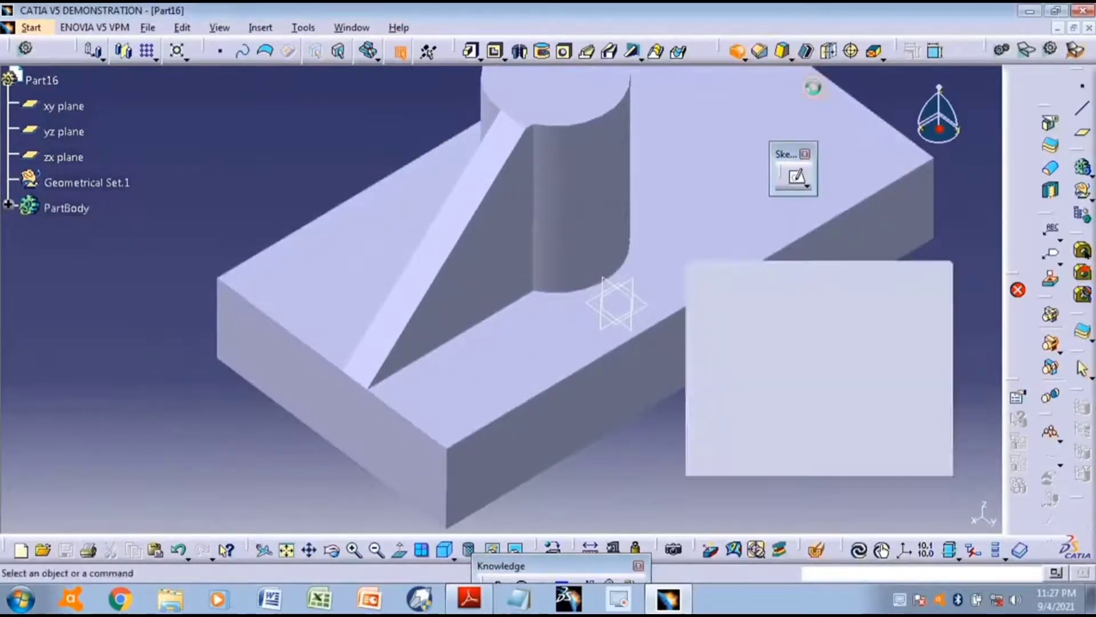
left_click(745, 61)
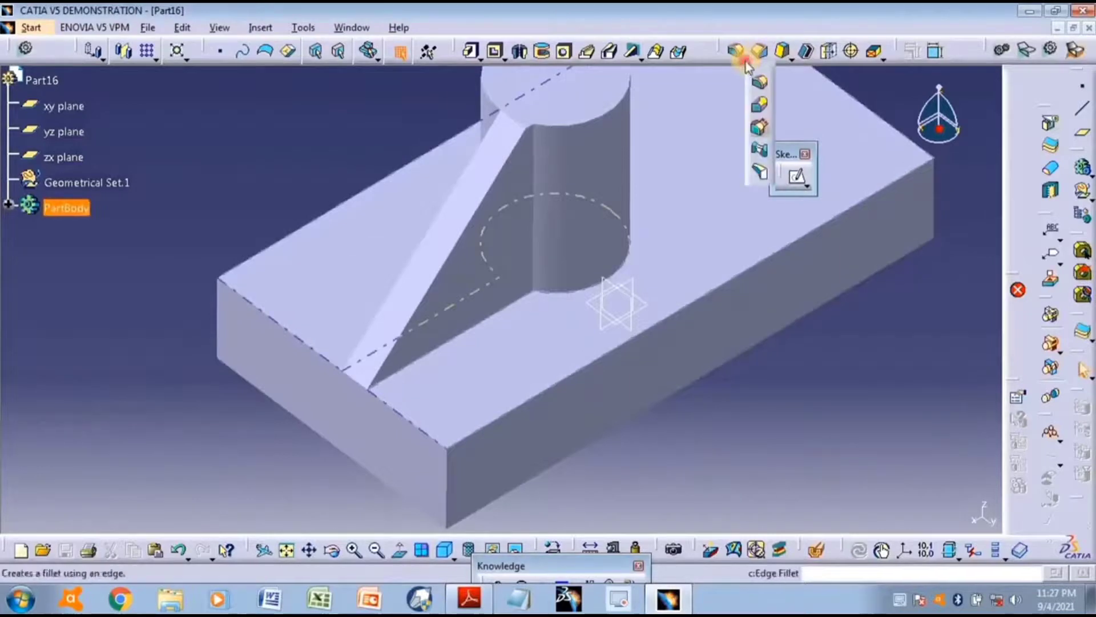
left_click(766, 149)
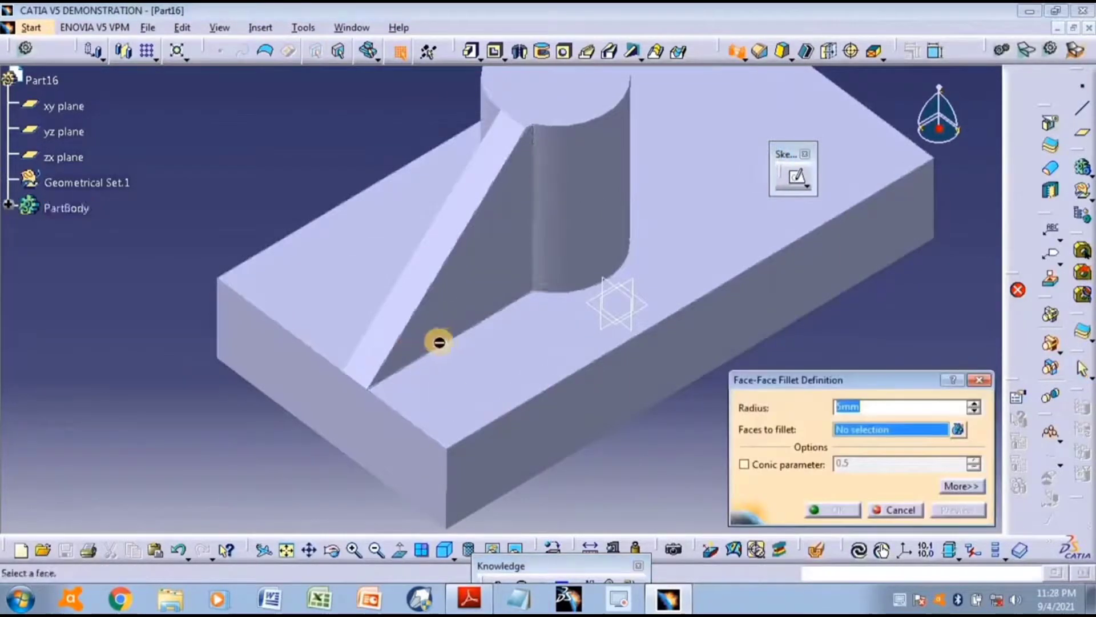
left_click(421, 347)
left_click(524, 429)
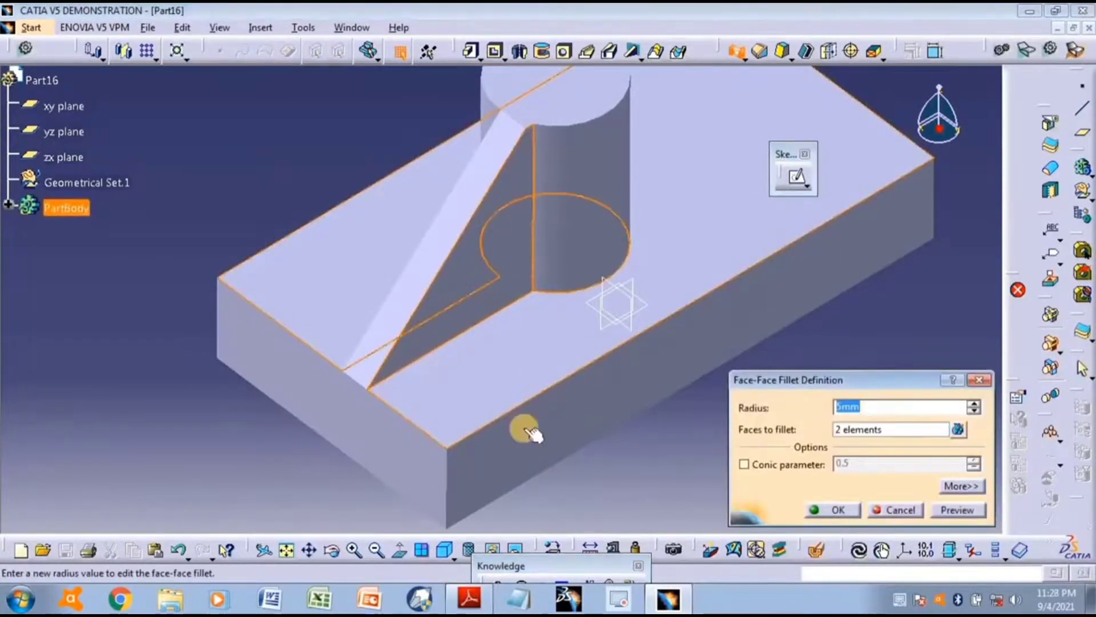
left_click(832, 510)
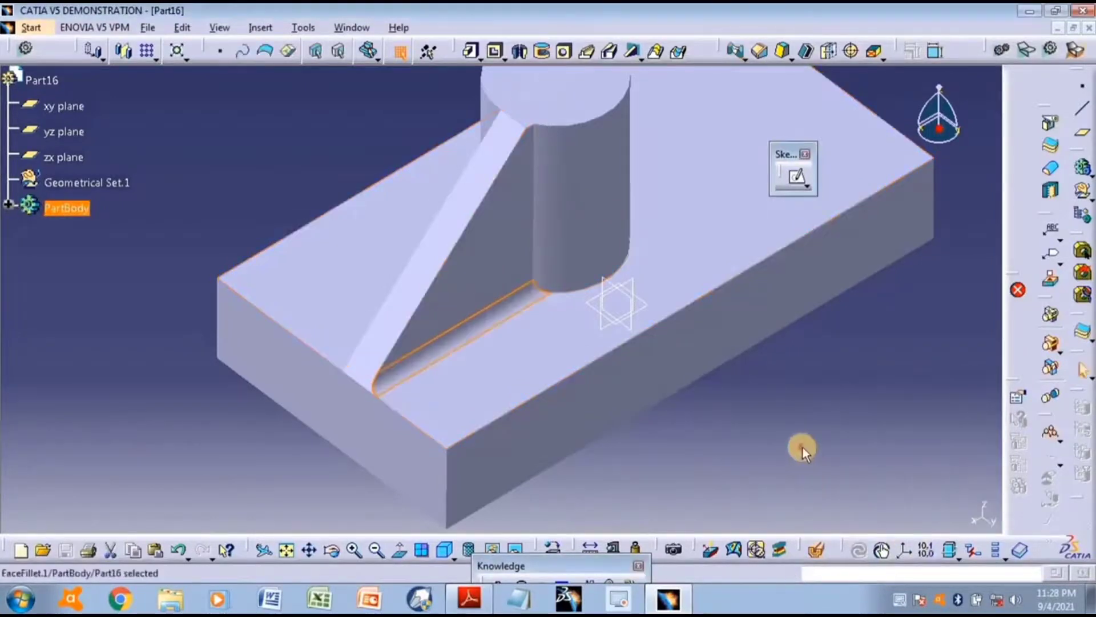
- Change the face-face fillet radius to 9mm
middle_click_drag(463, 382, 466, 313)
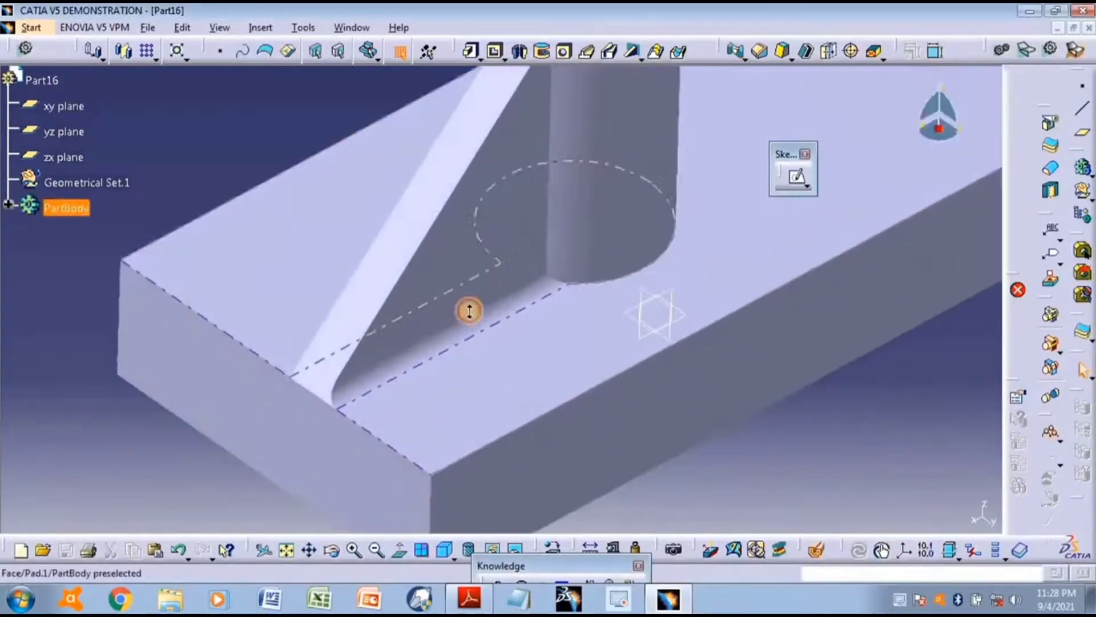
double_click(473, 315)
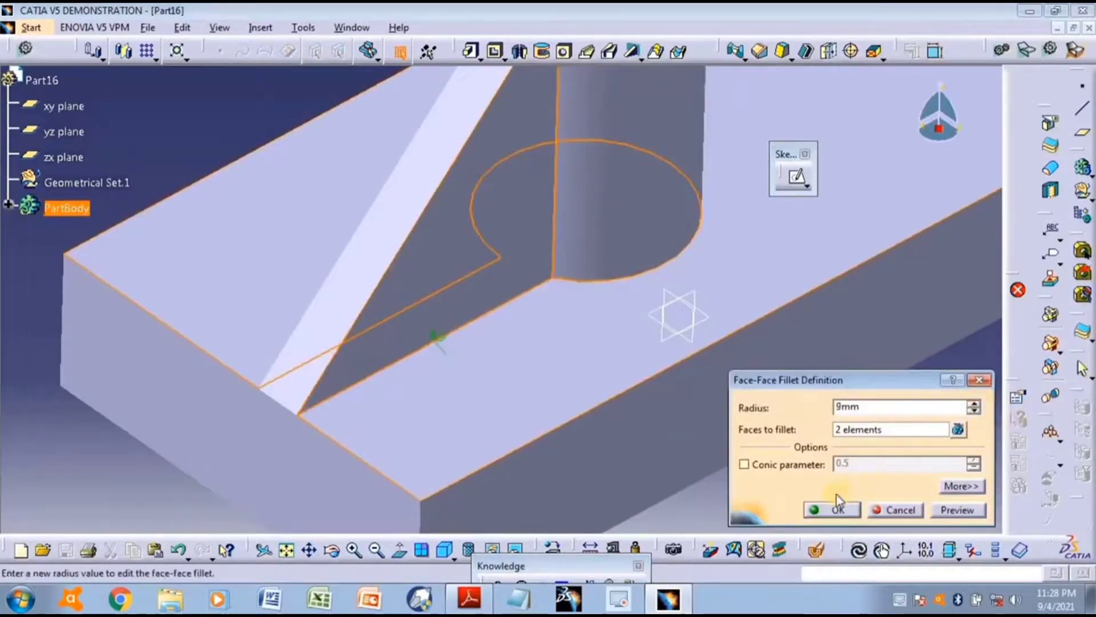
left_click(834, 511)
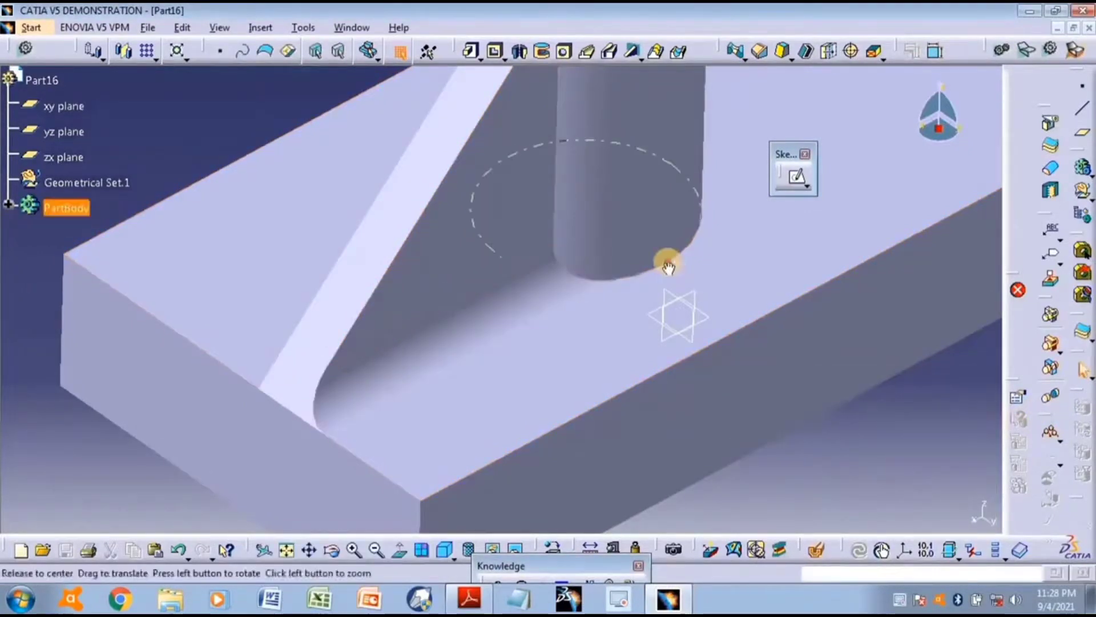
mouse_move(663, 255)
middle_mouse_down()
mouse_move(668, 325)
mouse_move(553, 269)
mouse_move(859, 278)
mouse_move(688, 362)
middle_mouse_up()
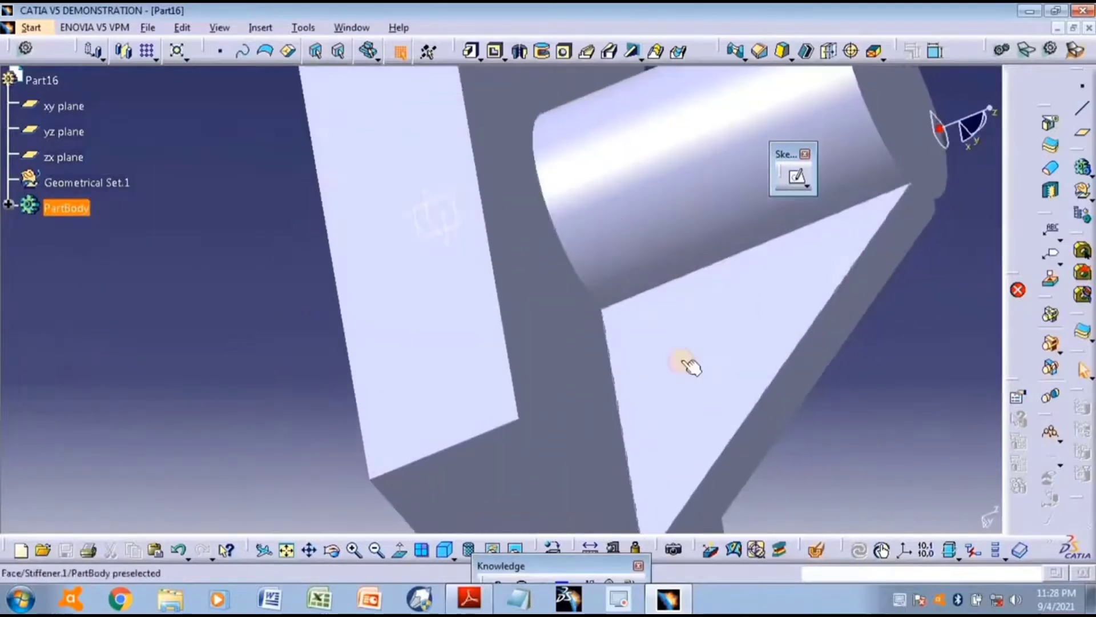
- Add face-face fillet FaceFillet.2 between the stiffener's other side and the base, then orbit to review
left_click(736, 53)
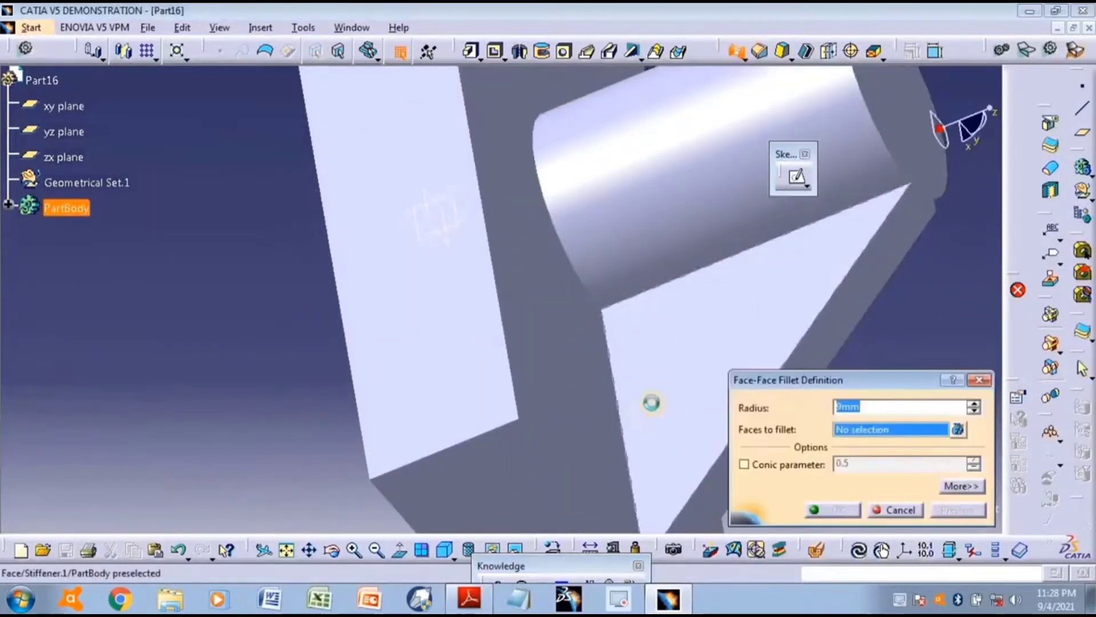
left_click(653, 403)
left_click(561, 416)
left_click(848, 512)
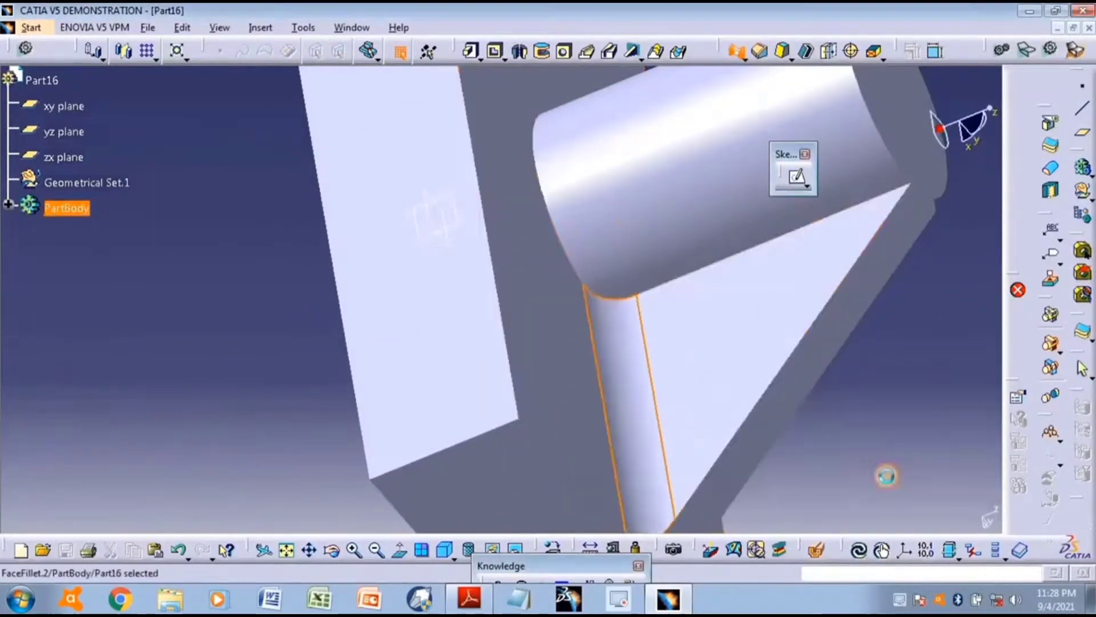
mouse_move(893, 448)
middle_mouse_down()
mouse_move(861, 387)
mouse_move(600, 258)
mouse_move(617, 225)
middle_mouse_up()
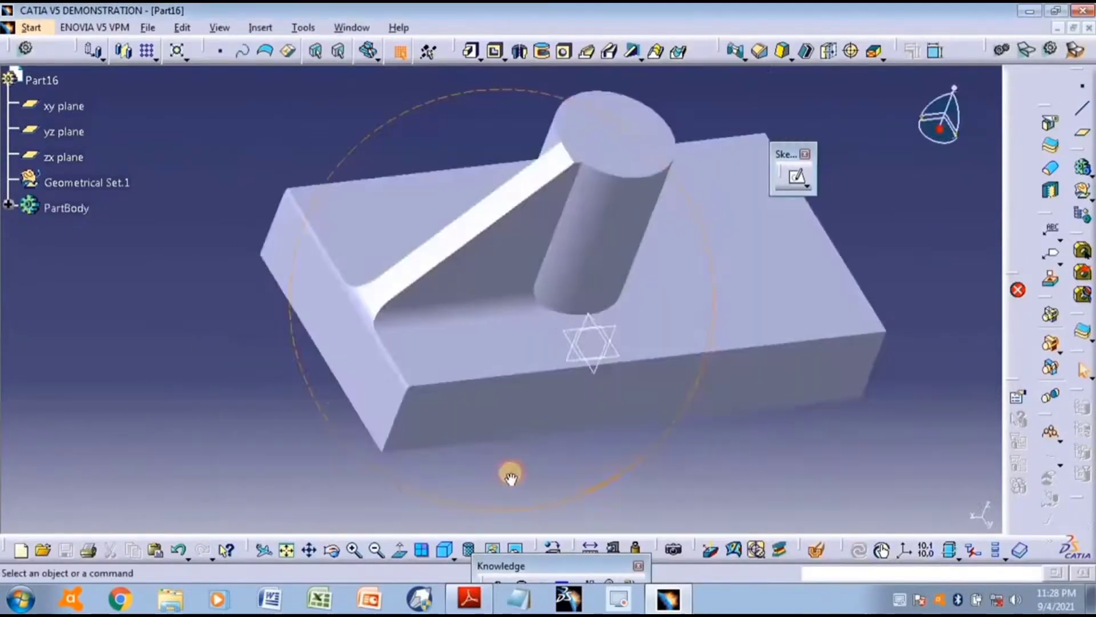
mouse_move(509, 472)
middle_mouse_down()
mouse_move(654, 494)
mouse_move(548, 324)
mouse_move(680, 265)
mouse_move(724, 419)
mouse_move(683, 498)
mouse_move(457, 350)
mouse_move(651, 192)
middle_mouse_up()
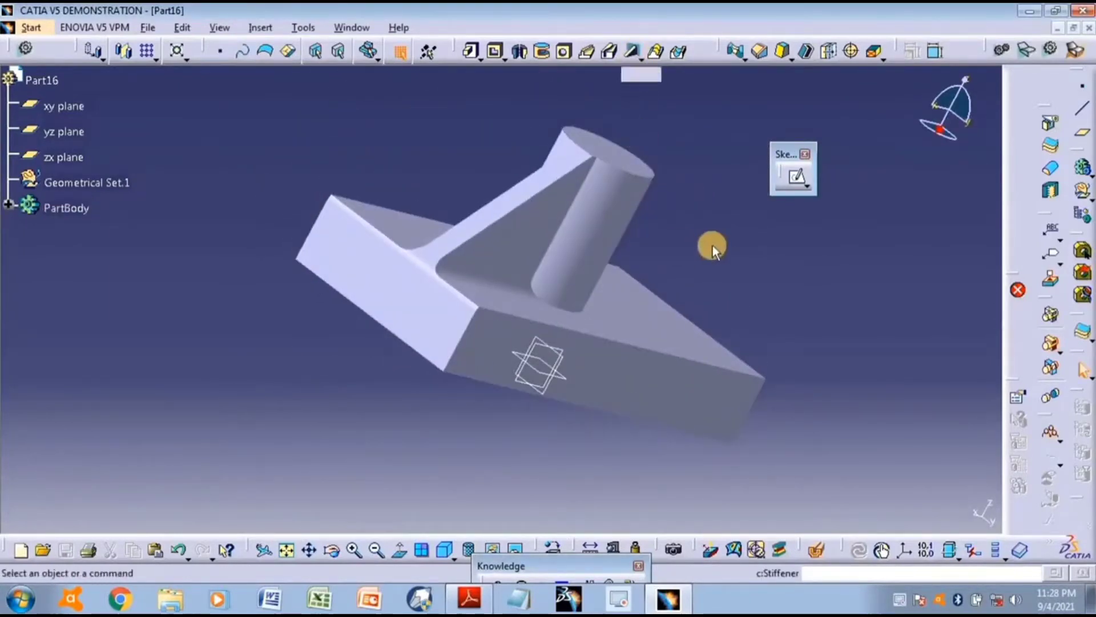